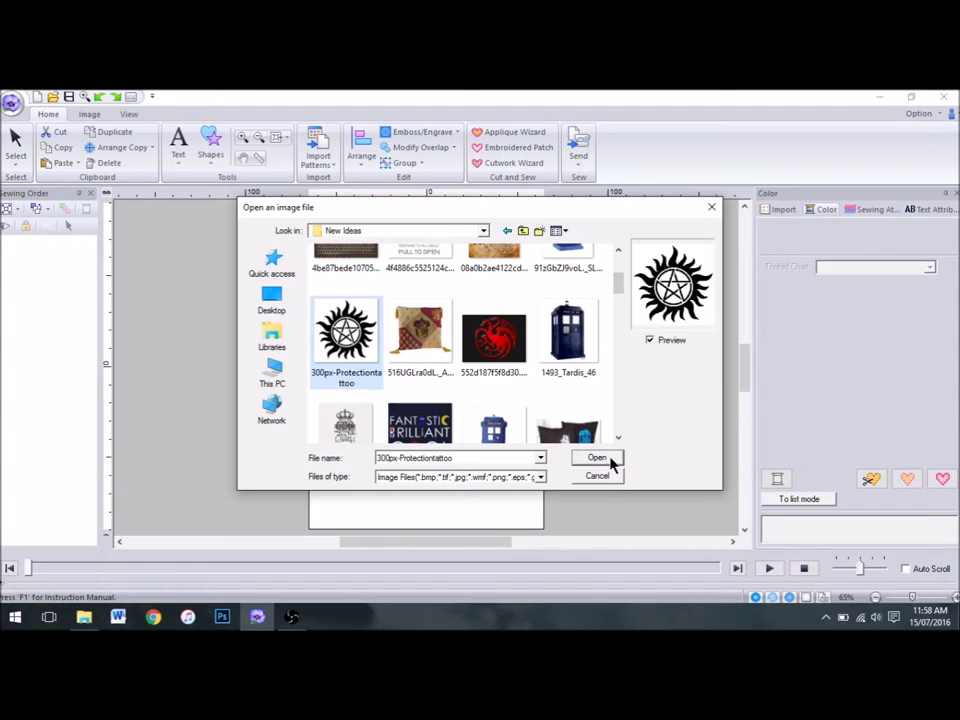
Open the 300px-Protectiontattoo image and choose Design Center as its stitch method.
{"action": "left_click", "coordinate": [598, 457]}
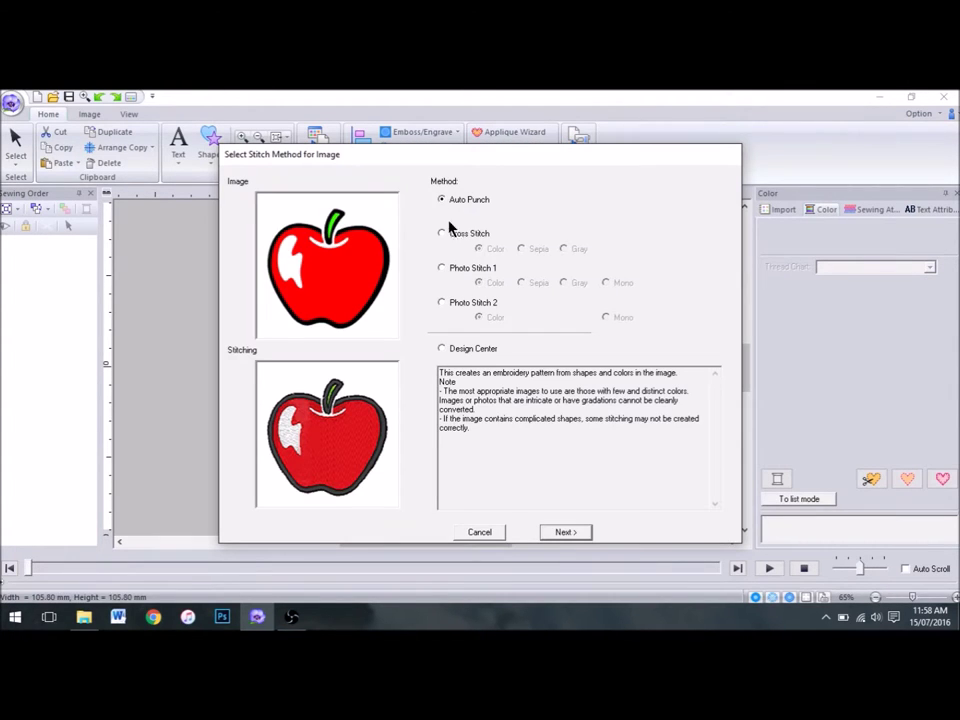
{"action": "left_click", "coordinate": [442, 234]}
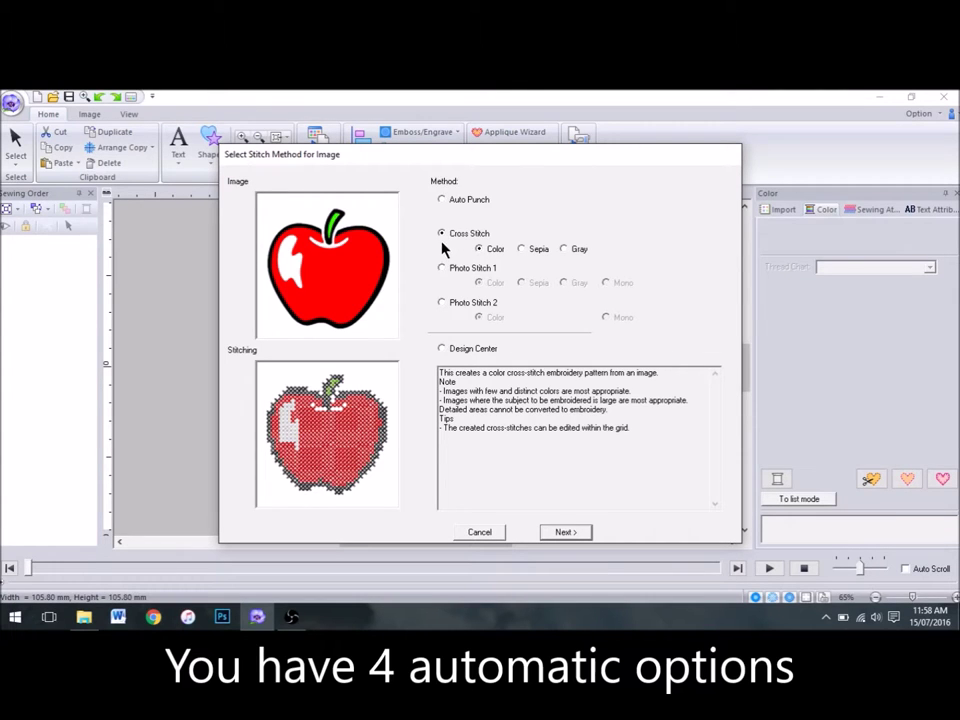
{"action": "left_click", "coordinate": [442, 269]}
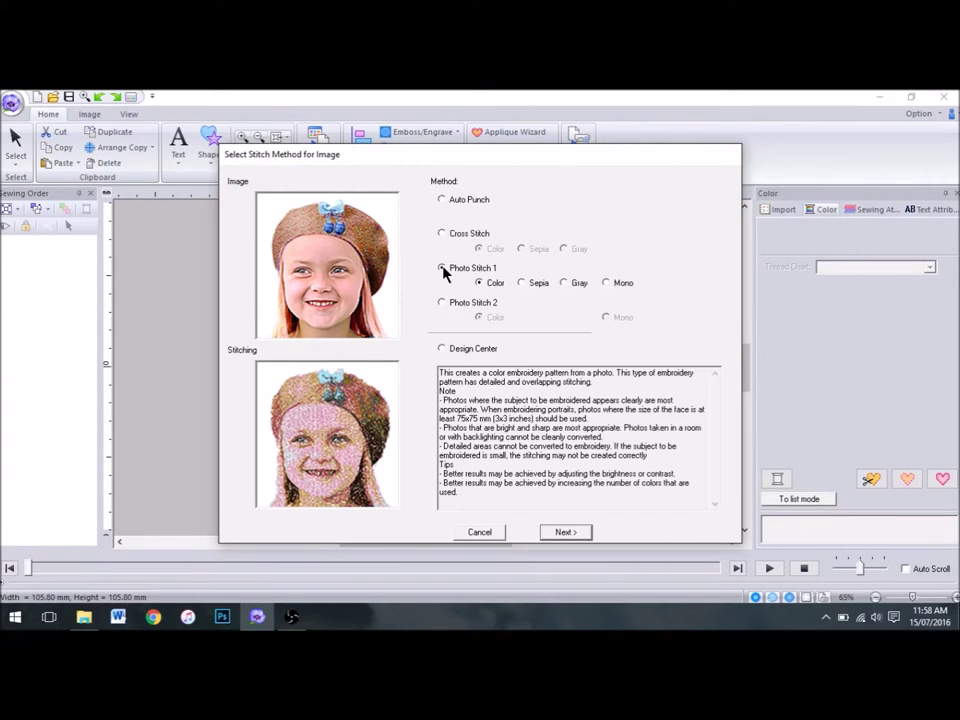
{"action": "left_click", "coordinate": [442, 303]}
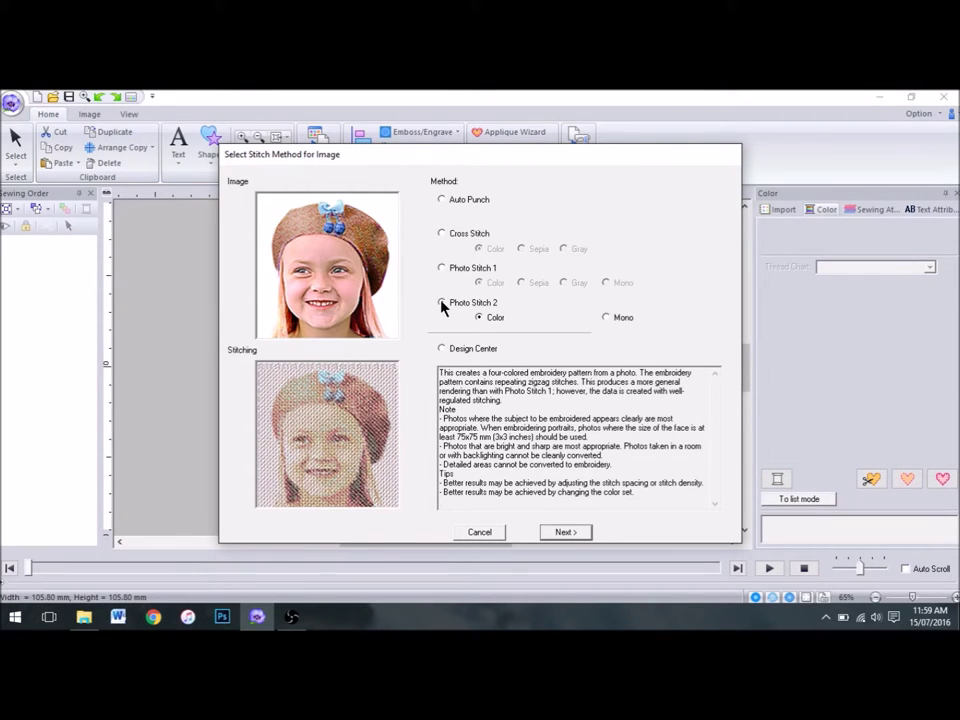
{"action": "left_click", "coordinate": [442, 349]}
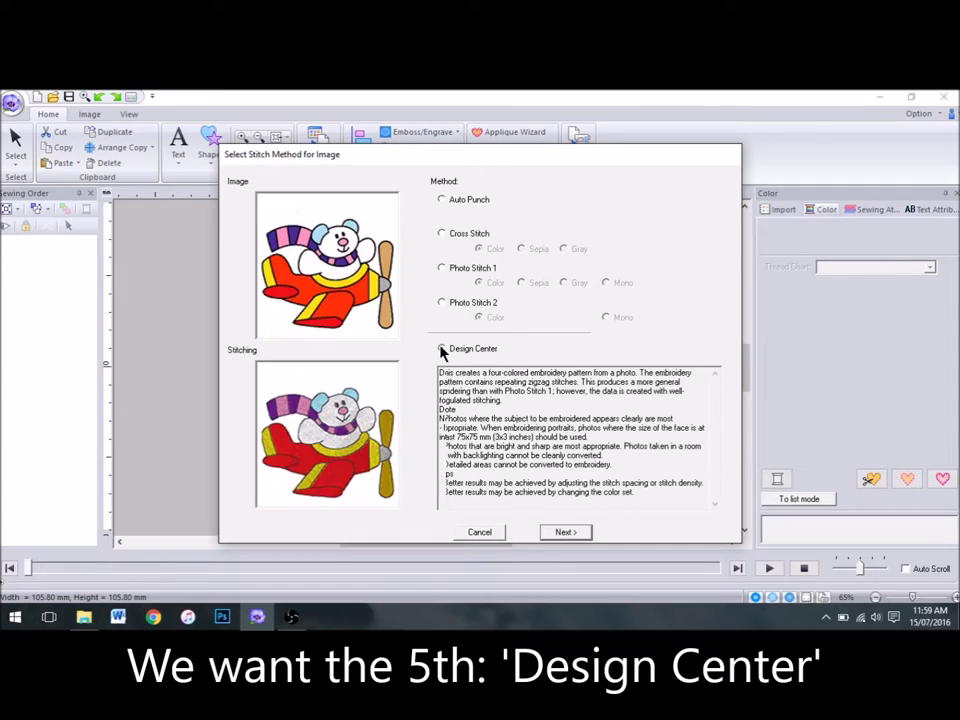
{"action": "left_click", "coordinate": [566, 532]}
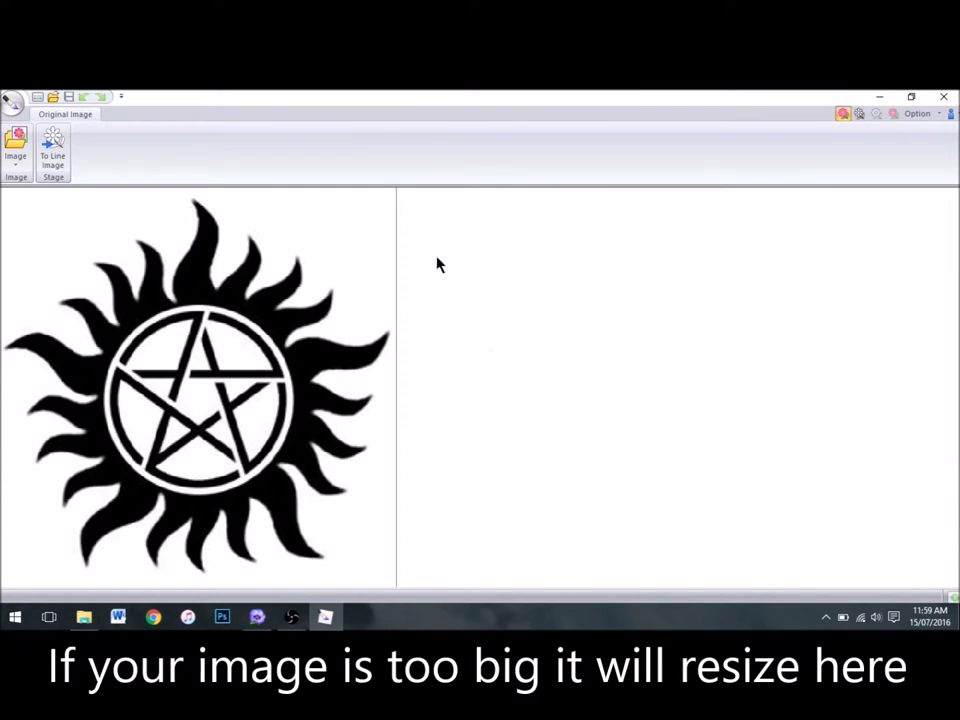
Convert the original image to a line image with Detect Outlines enabled and the tone lowered to about a third for clean edges.
{"action": "left_click", "coordinate": [55, 158]}
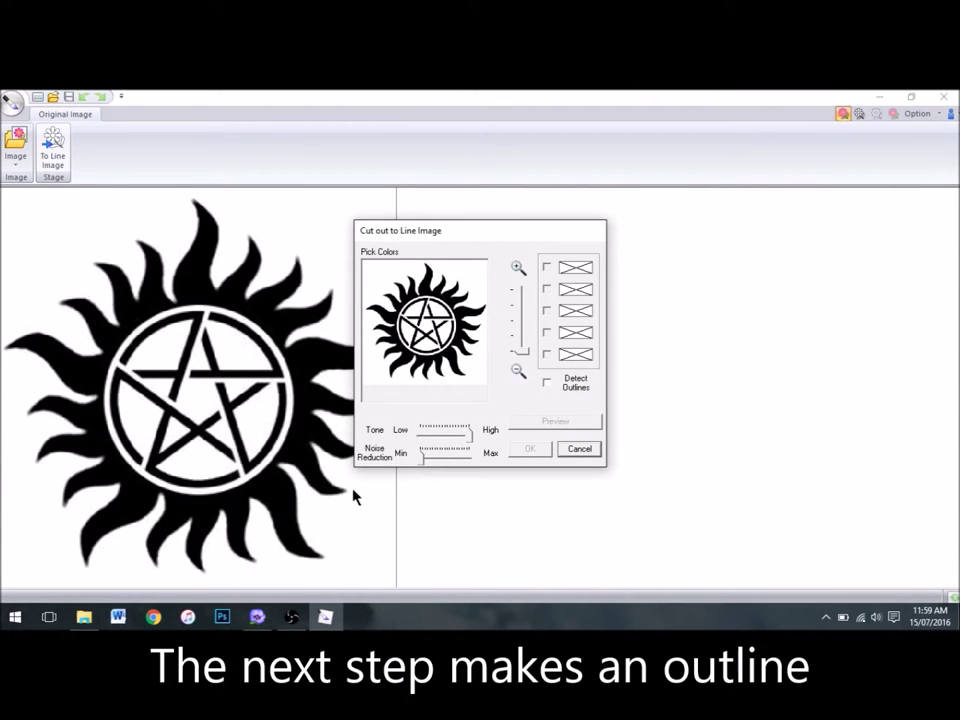
{"action": "left_click", "coordinate": [547, 384]}
{"action": "left_click", "coordinate": [540, 425]}
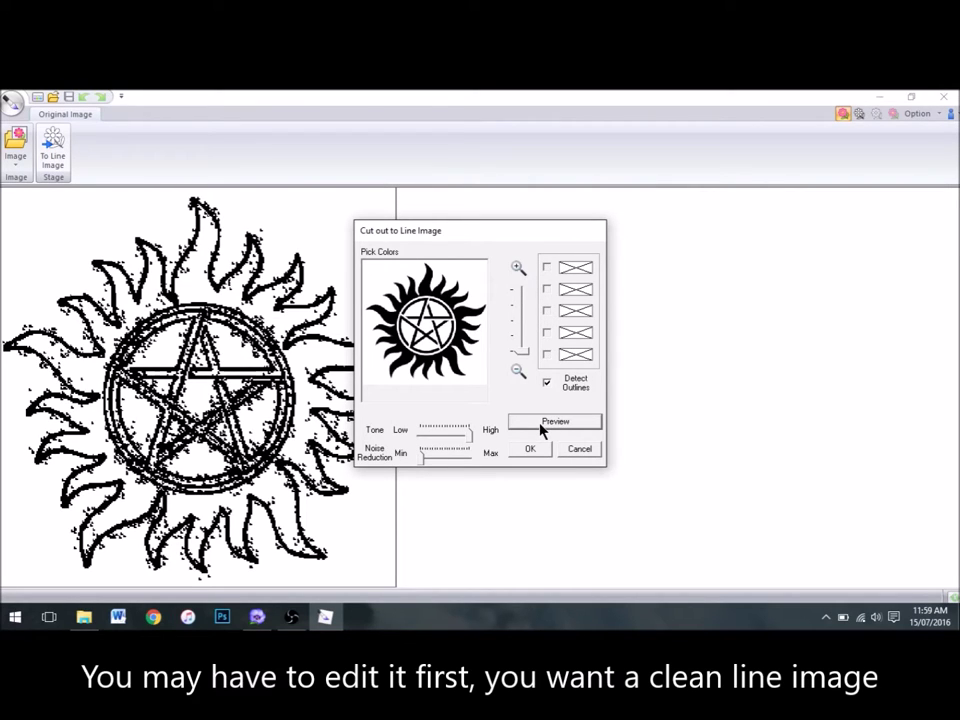
{"action": "left_click_drag", "start_coordinate": [470, 432], "coordinate": [442, 440]}
{"action": "left_click", "coordinate": [514, 421]}
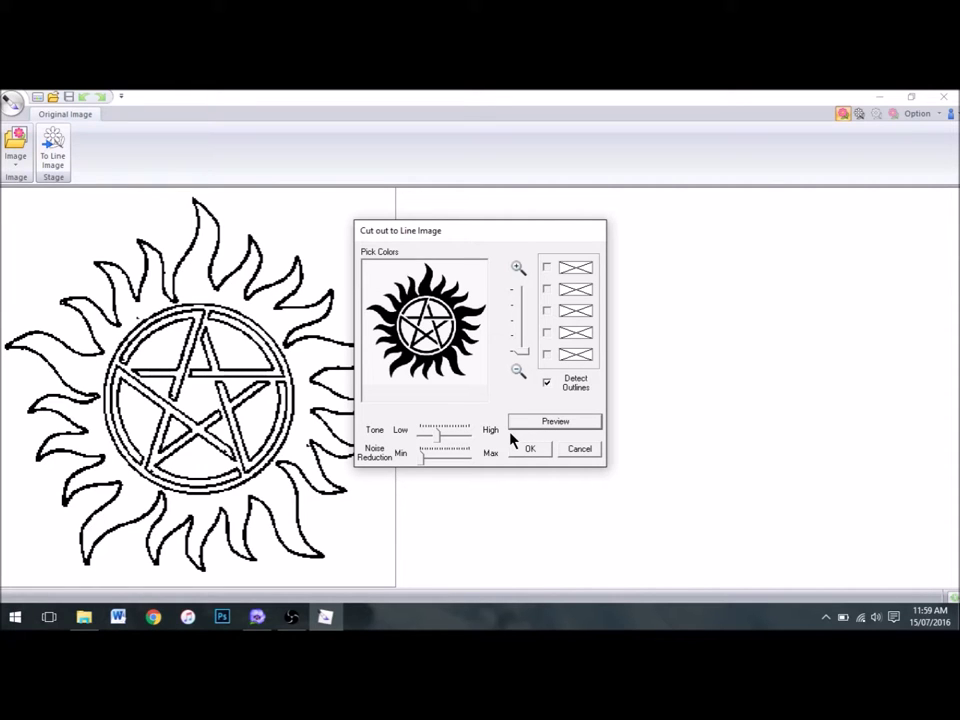
{"action": "left_click", "coordinate": [530, 450]}
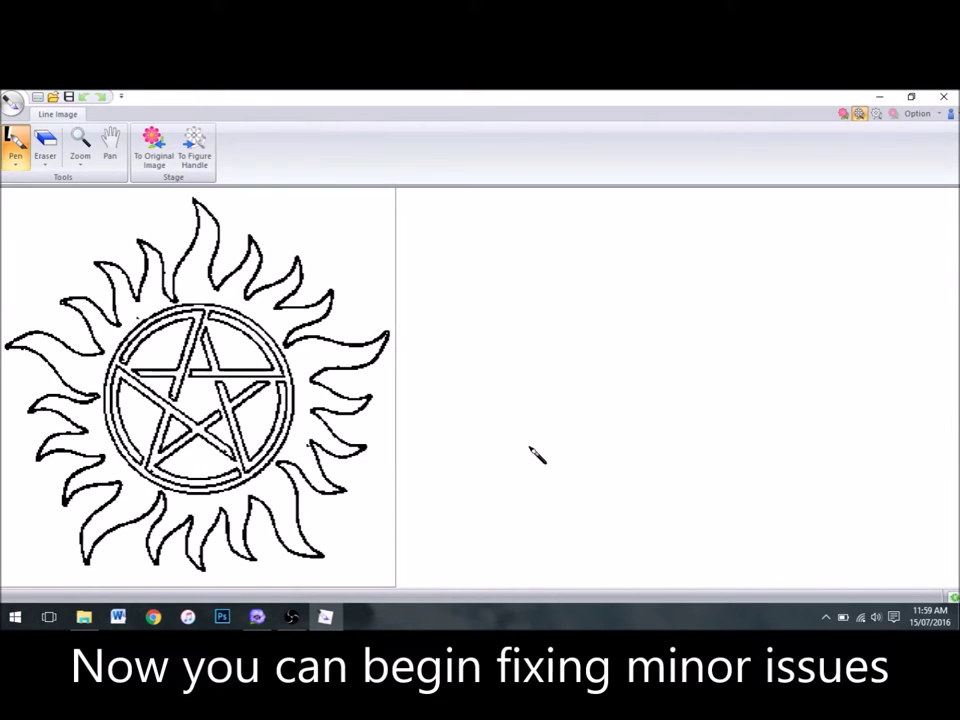
Erase the stray speck beside the circle and the rough pixels on the upper-left flame, finishing with a smaller eraser.
{"action": "left_click", "coordinate": [43, 155]}
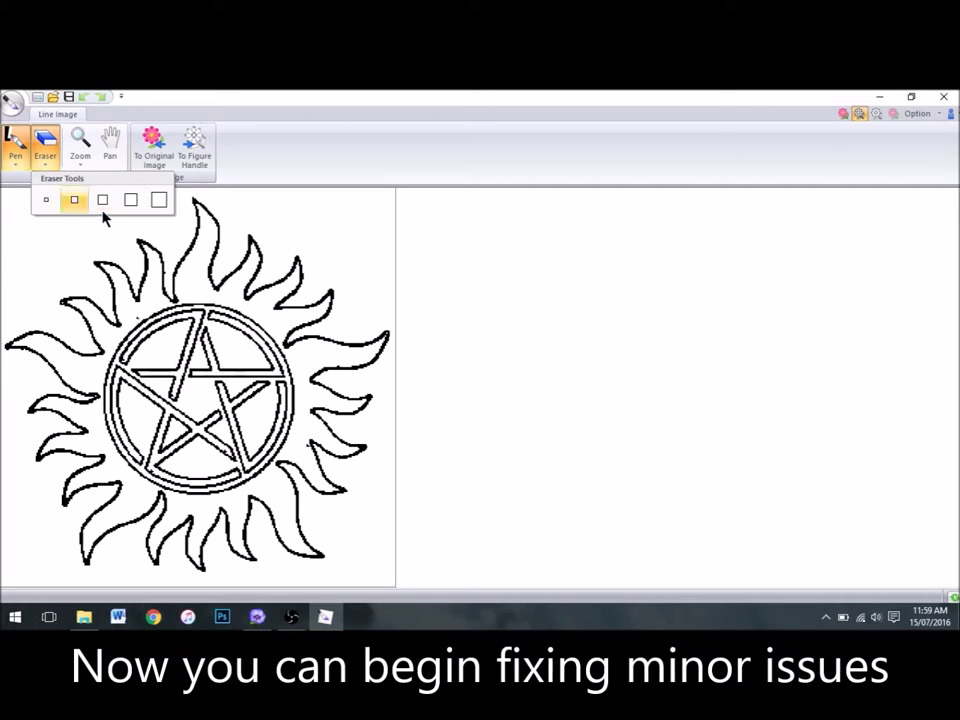
{"action": "left_click", "coordinate": [160, 201]}
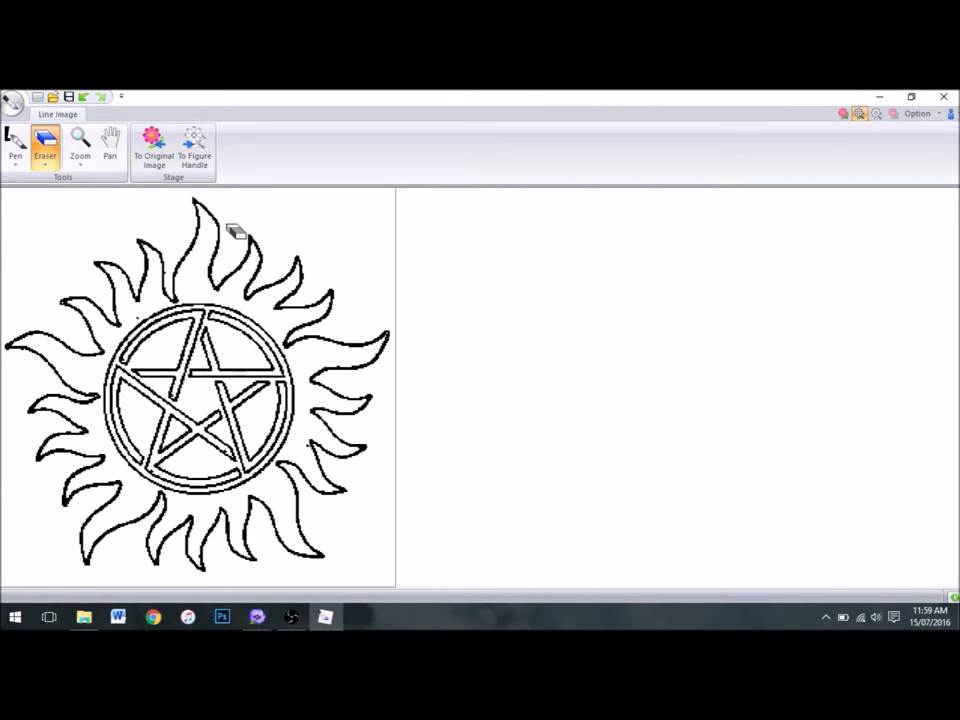
{"action": "left_click", "coordinate": [46, 160]}
{"action": "left_click", "coordinate": [72, 197]}
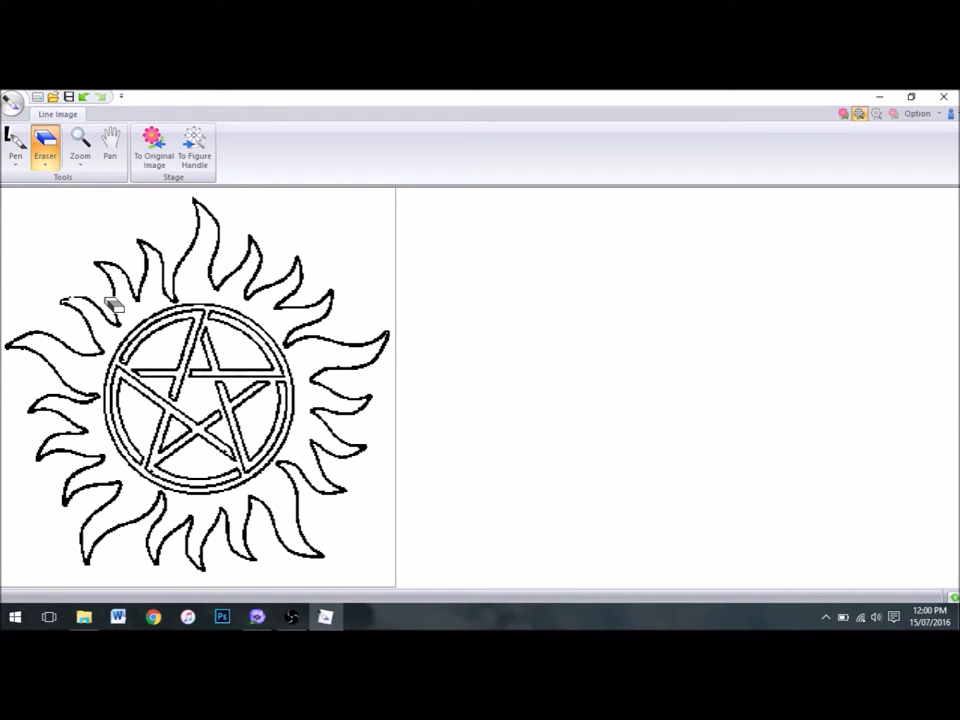
Redraw the upper-left flame's outline with the Pen tool and trim the excess with the second-smallest eraser.
{"action": "left_click", "coordinate": [14, 155]}
{"action": "left_click", "coordinate": [17, 199]}
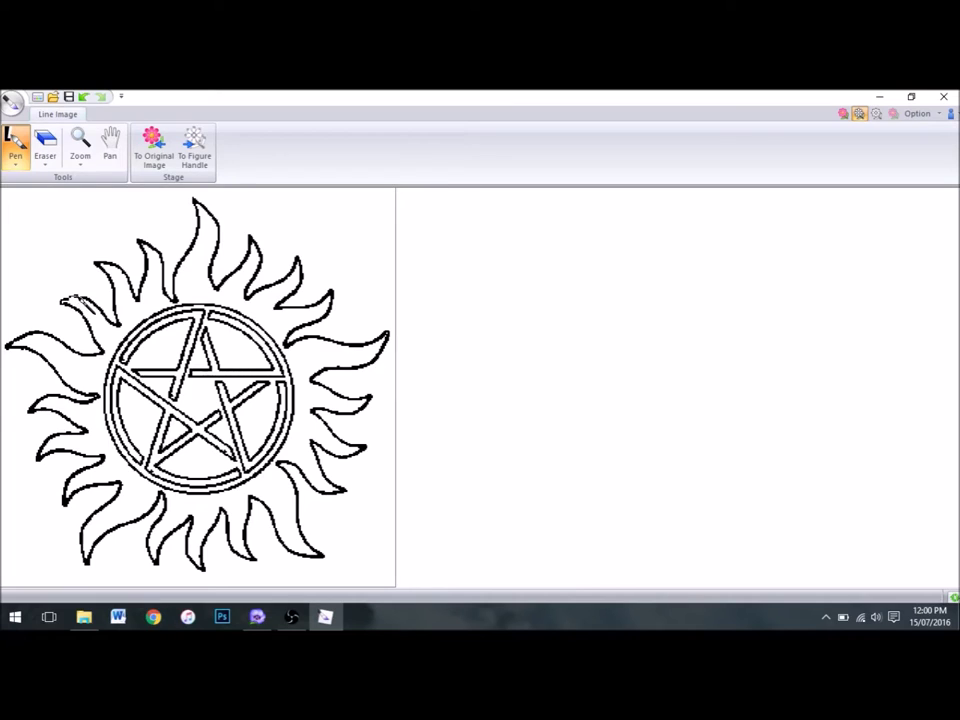
{"action": "left_click", "coordinate": [47, 160]}
{"action": "left_click", "coordinate": [68, 199]}
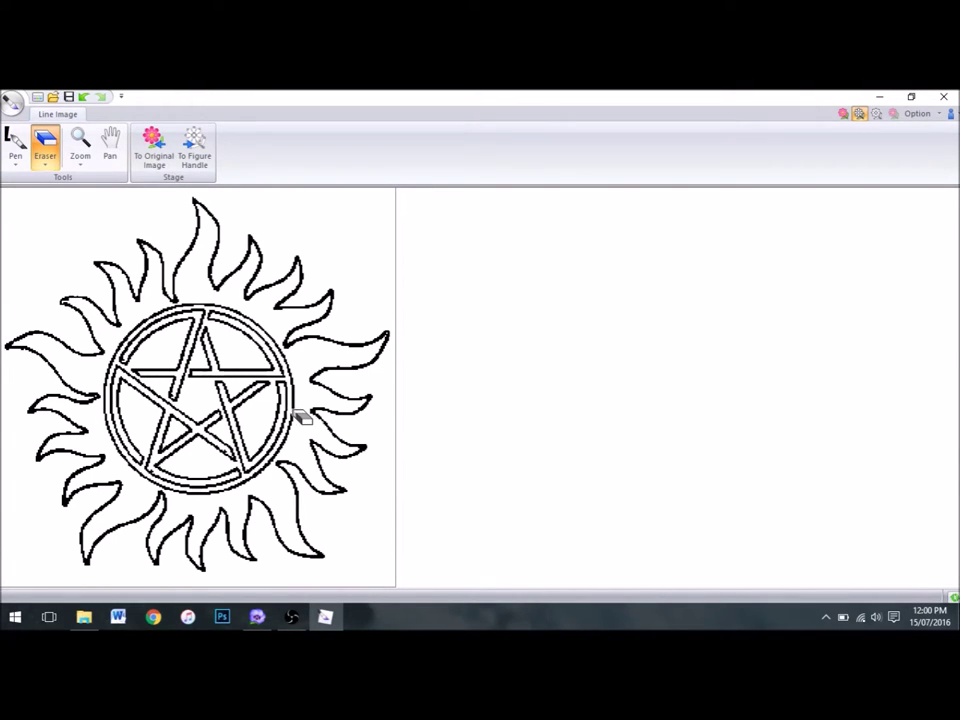
Erase the stray pixels along the star and ring lines in the lower part of the circle.
{"action": "left_click", "coordinate": [80, 150]}
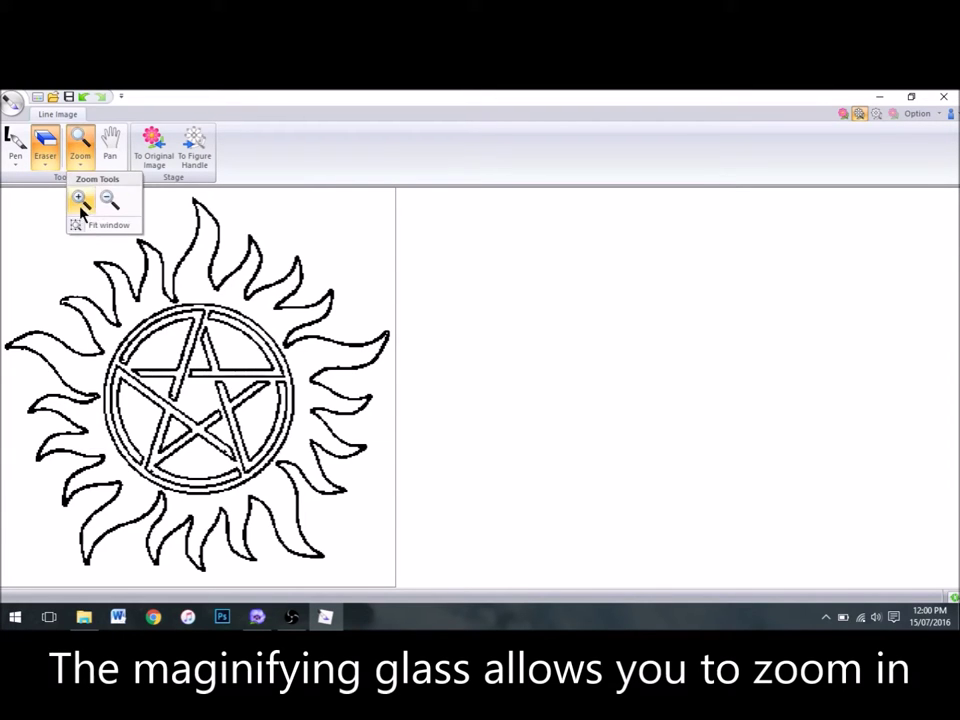
{"action": "left_click", "coordinate": [80, 202]}
{"action": "left_click", "coordinate": [160, 392]}
{"action": "left_click", "coordinate": [305, 530]}
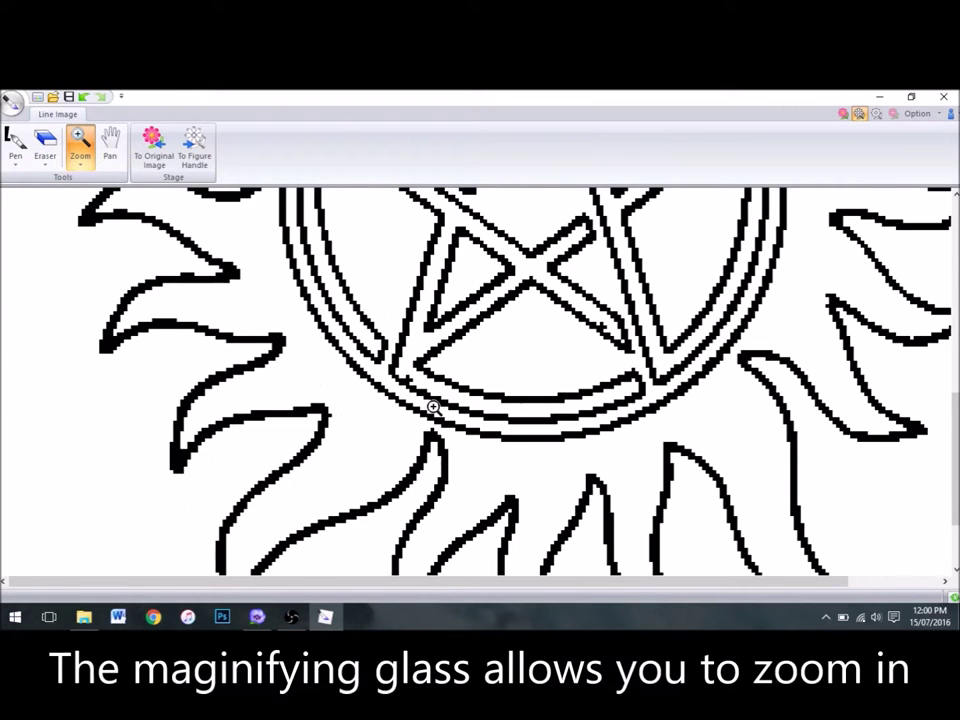
{"action": "left_click", "coordinate": [45, 150]}
{"action": "left_click", "coordinate": [57, 197]}
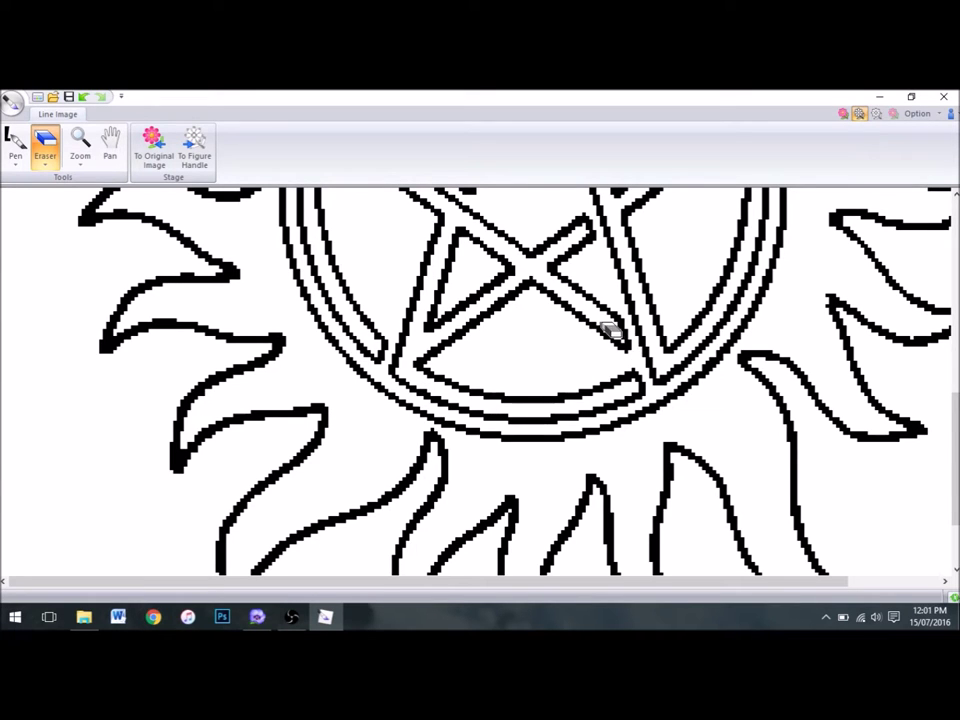
Check the rest of the star, ring and flame outlines for stray pixels and rough edges.
{"action": "scroll", "coordinate": [660, 378], "scroll_direction": "up", "scroll_amount": 3}
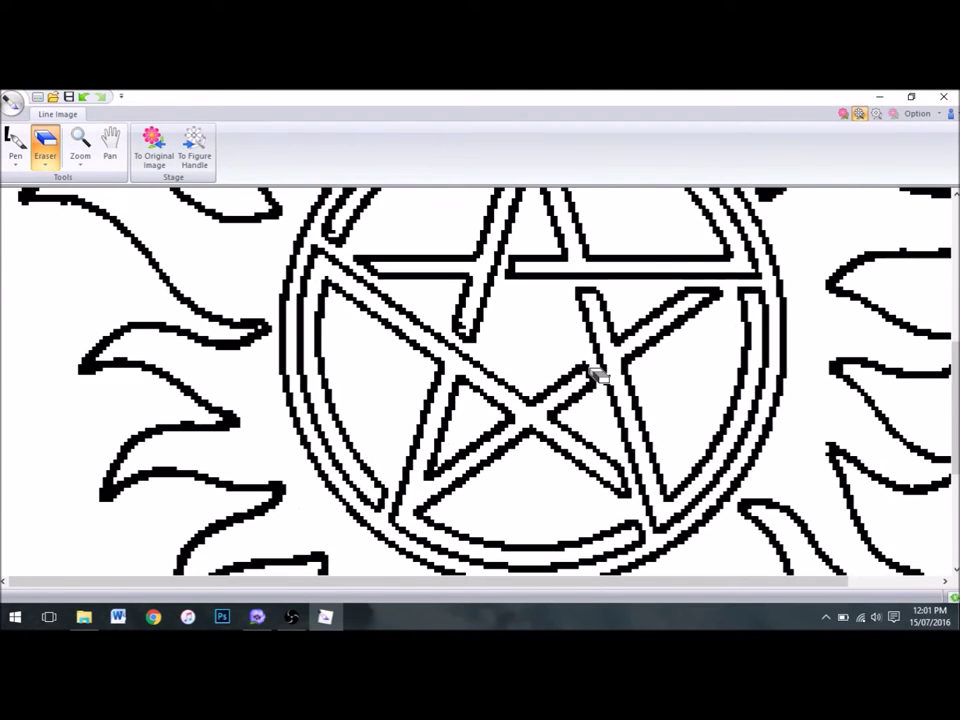
{"action": "scroll", "coordinate": [345, 305], "scroll_direction": "up", "scroll_amount": 2}
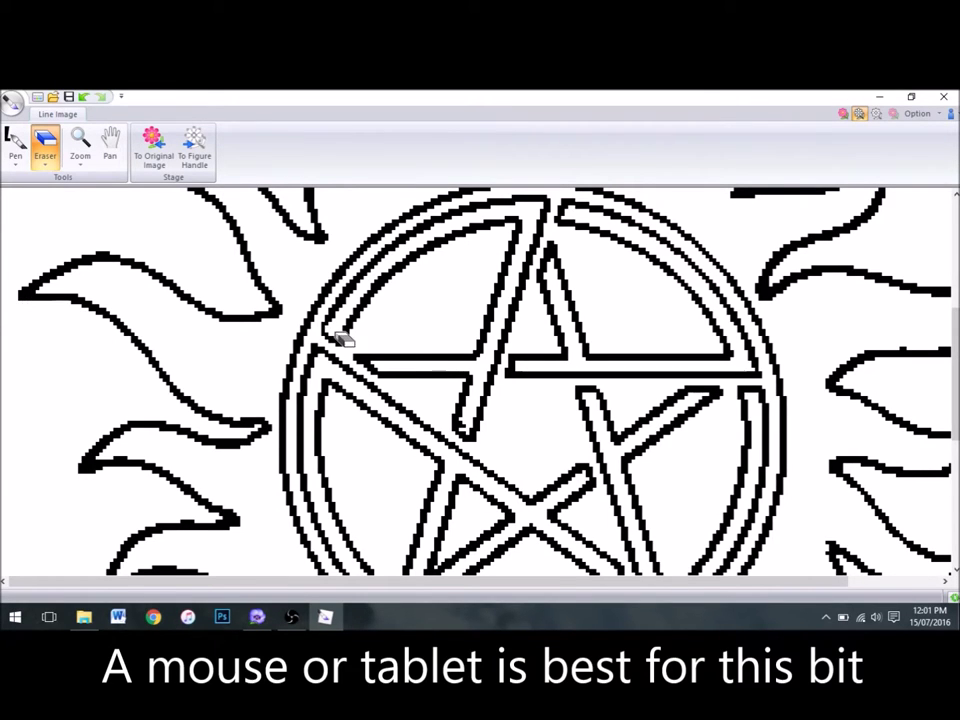
{"action": "scroll", "coordinate": [343, 340], "scroll_direction": "up", "scroll_amount": 3}
{"action": "scroll", "coordinate": [753, 456], "scroll_direction": "up", "scroll_amount": 2}
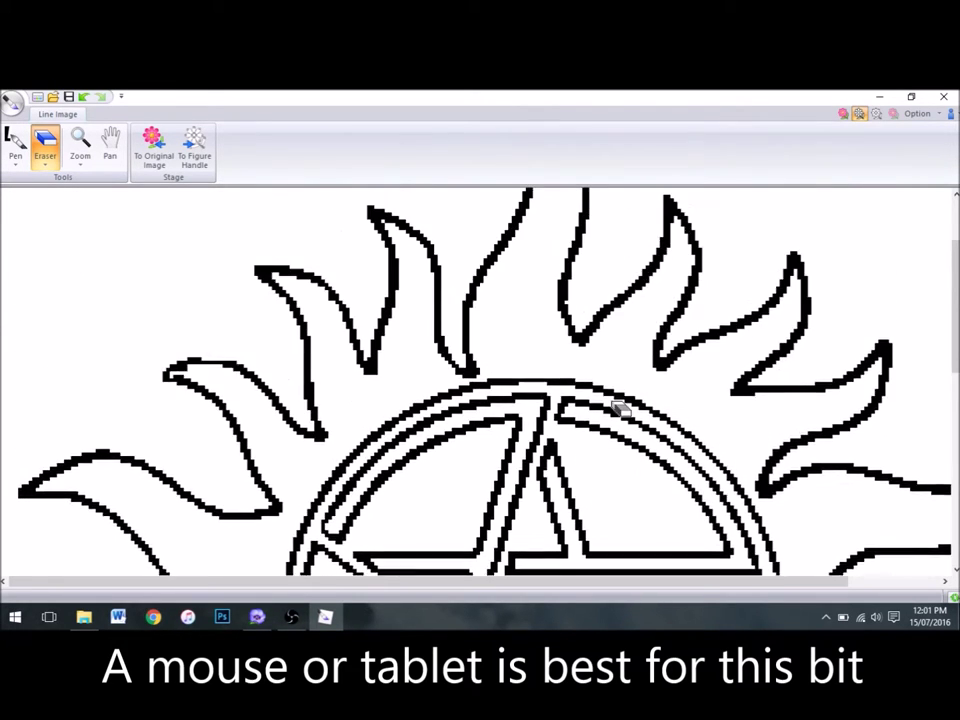
{"action": "scroll", "coordinate": [527, 206], "scroll_direction": "up", "scroll_amount": 2}
{"action": "scroll", "coordinate": [504, 581], "scroll_direction": "right", "scroll_amount": 2}
{"action": "scroll", "coordinate": [829, 420], "scroll_direction": "down", "scroll_amount": 2}
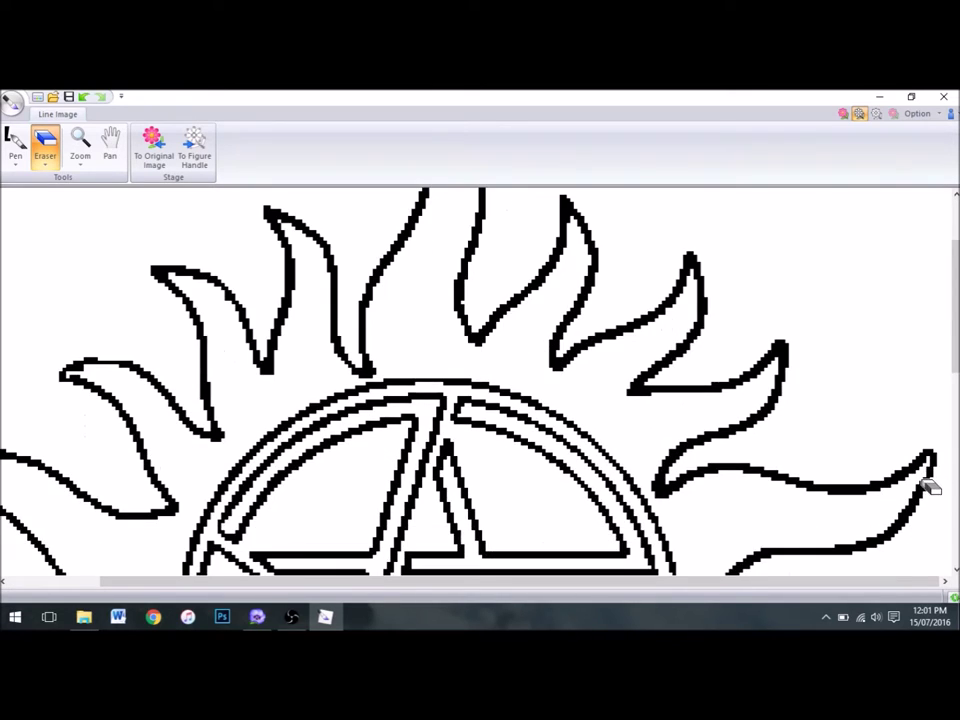
{"action": "scroll", "coordinate": [933, 497], "scroll_direction": "down", "scroll_amount": 7}
{"action": "scroll", "coordinate": [400, 520], "scroll_direction": "down", "scroll_amount": 1}
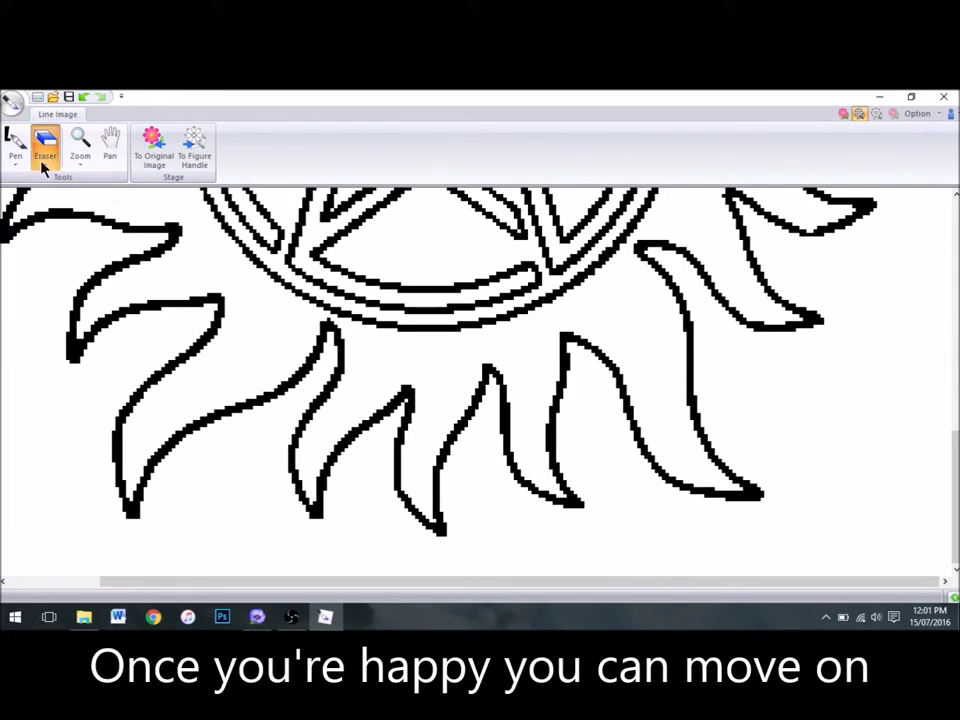
Convert the line image to a figure with Normal resolution, thinning process 5 and a size of 100 x 100 mm.
{"action": "left_click", "coordinate": [194, 145]}
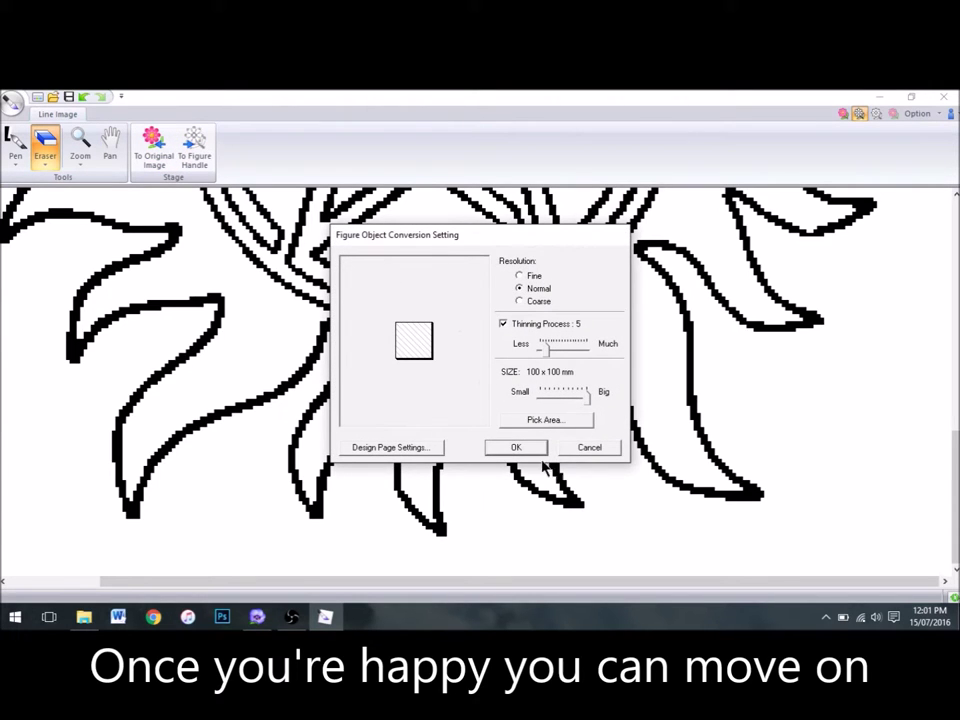
{"action": "left_click", "coordinate": [516, 447]}
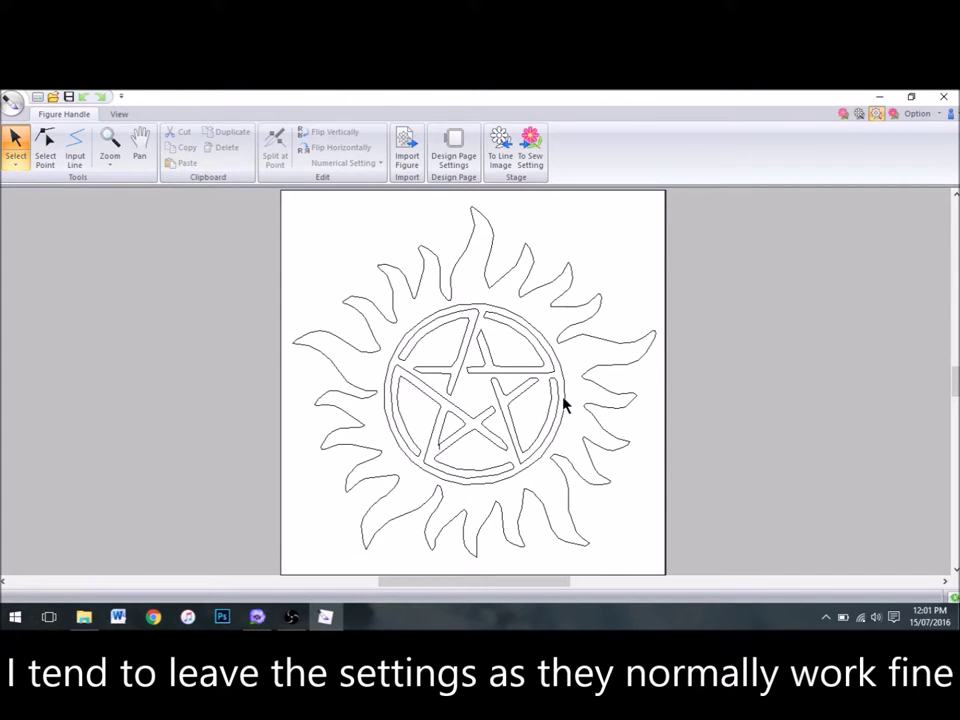
Fix the crossed lines at the lower corner of the star's small left triangle by moving one open end point onto the other.
{"action": "left_click", "coordinate": [110, 150]}
{"action": "left_click", "coordinate": [109, 199]}
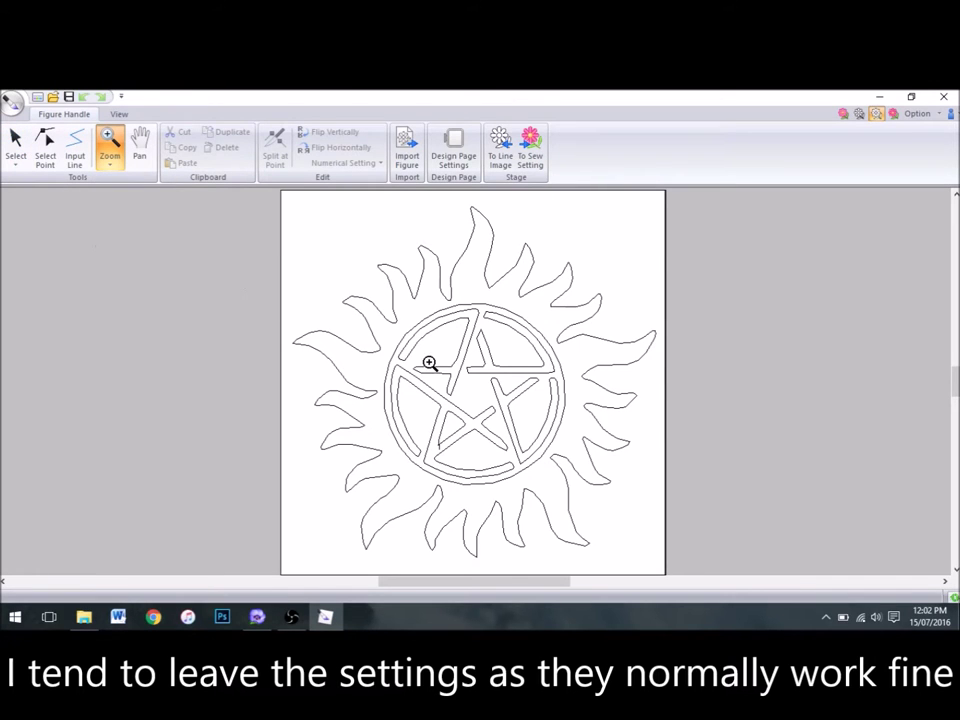
{"action": "left_click", "coordinate": [437, 449]}
{"action": "left_click", "coordinate": [485, 375]}
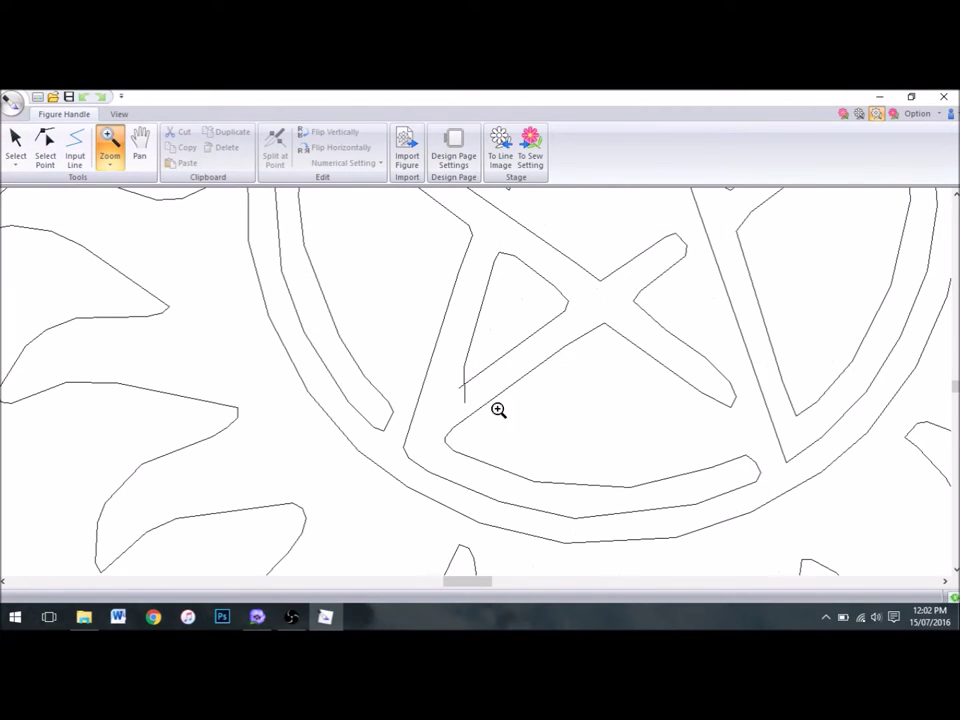
{"action": "left_click", "coordinate": [465, 396]}
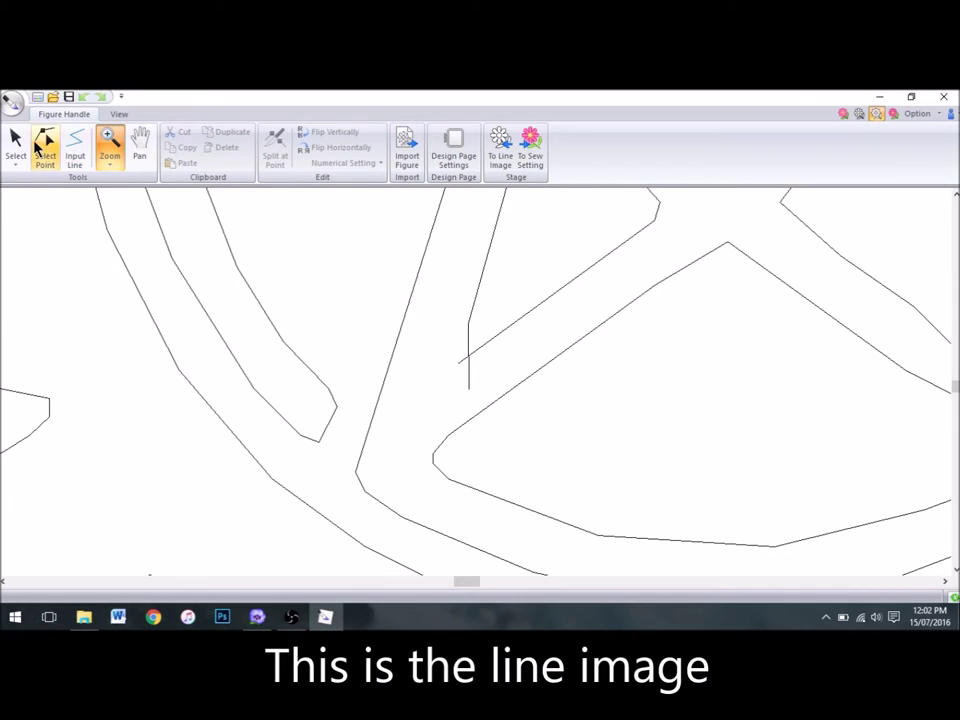
{"action": "left_click", "coordinate": [45, 148]}
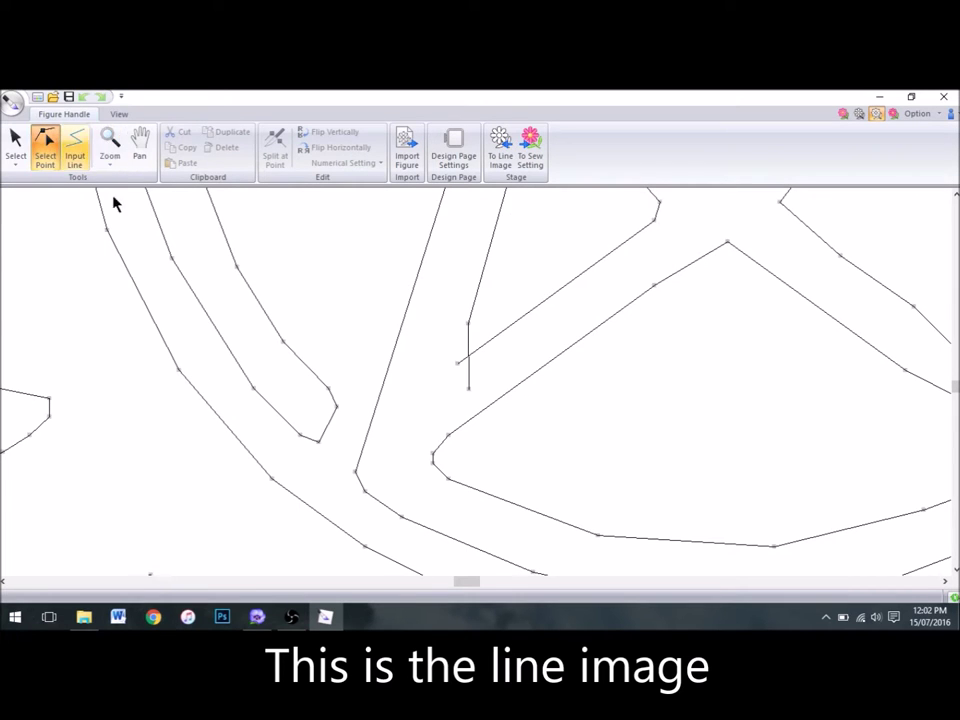
{"action": "left_click", "coordinate": [469, 393]}
{"action": "left_click", "coordinate": [457, 366]}
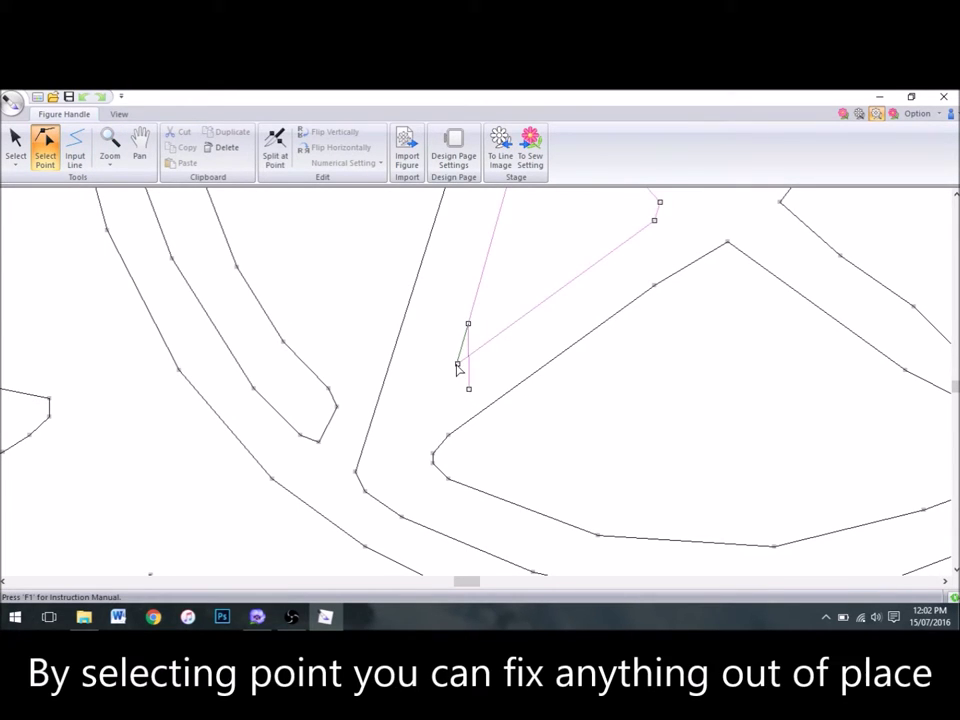
{"action": "left_click", "coordinate": [458, 364]}
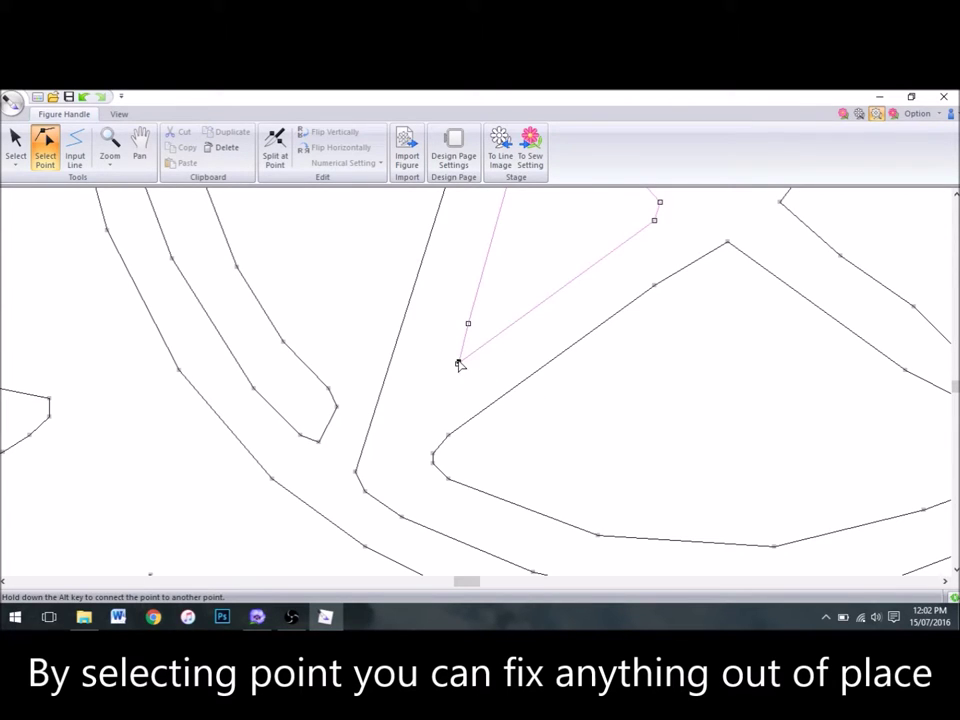
{"action": "left_click", "coordinate": [458, 364]}
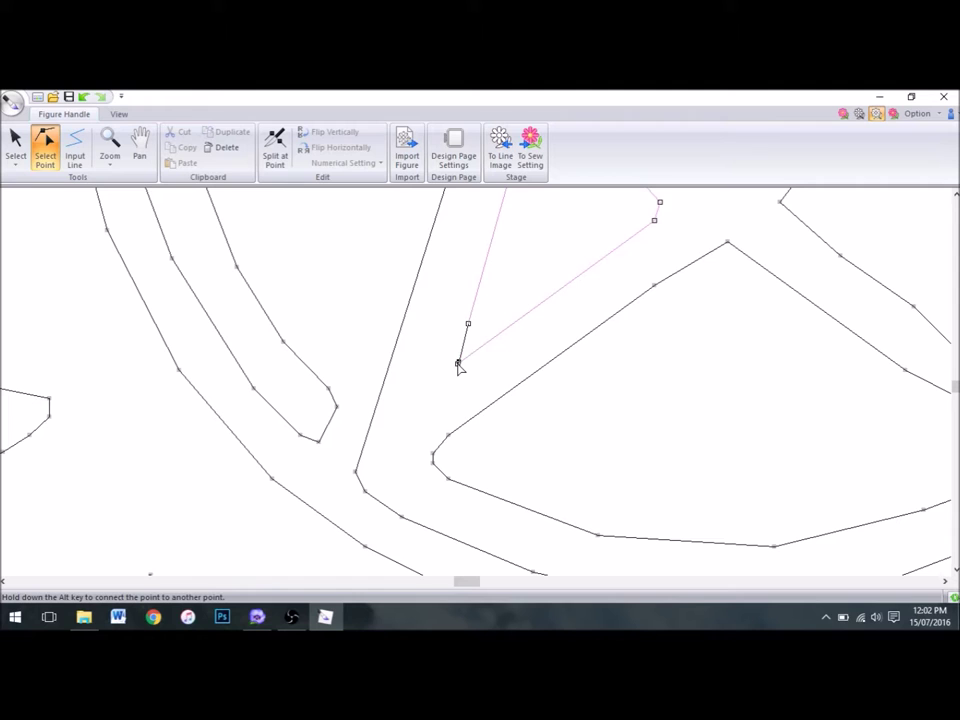
Examine the whole figure outline for any other misplaced points.
{"action": "left_click", "coordinate": [110, 150]}
{"action": "left_click", "coordinate": [138, 199]}
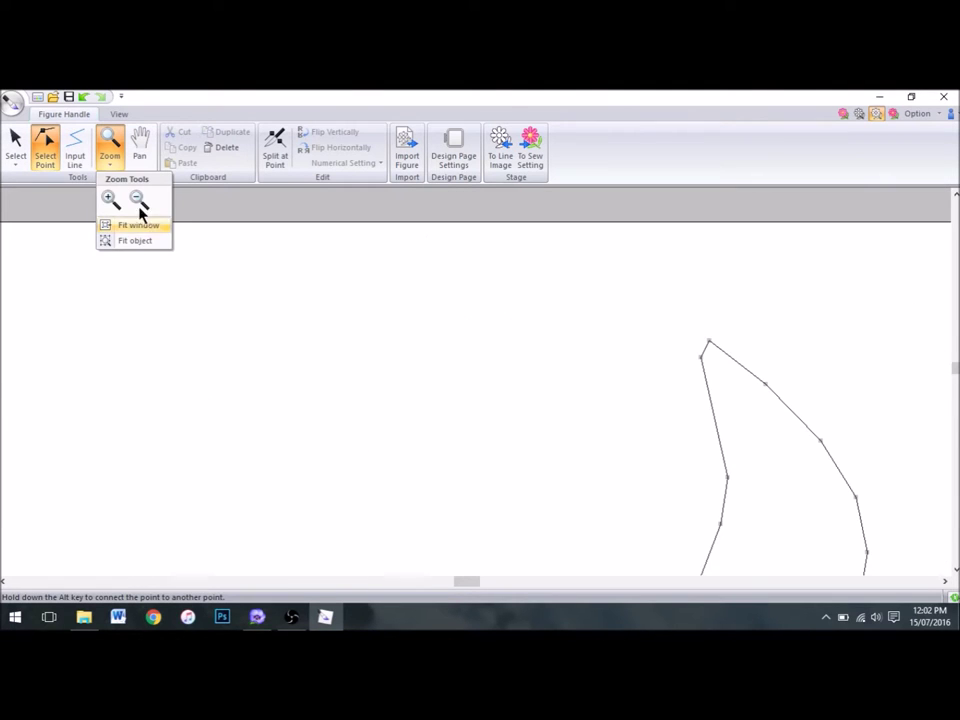
{"action": "left_click", "coordinate": [671, 493]}
{"action": "left_click", "coordinate": [692, 420]}
{"action": "scroll", "coordinate": [693, 421], "scroll_direction": "down", "scroll_amount": 2}
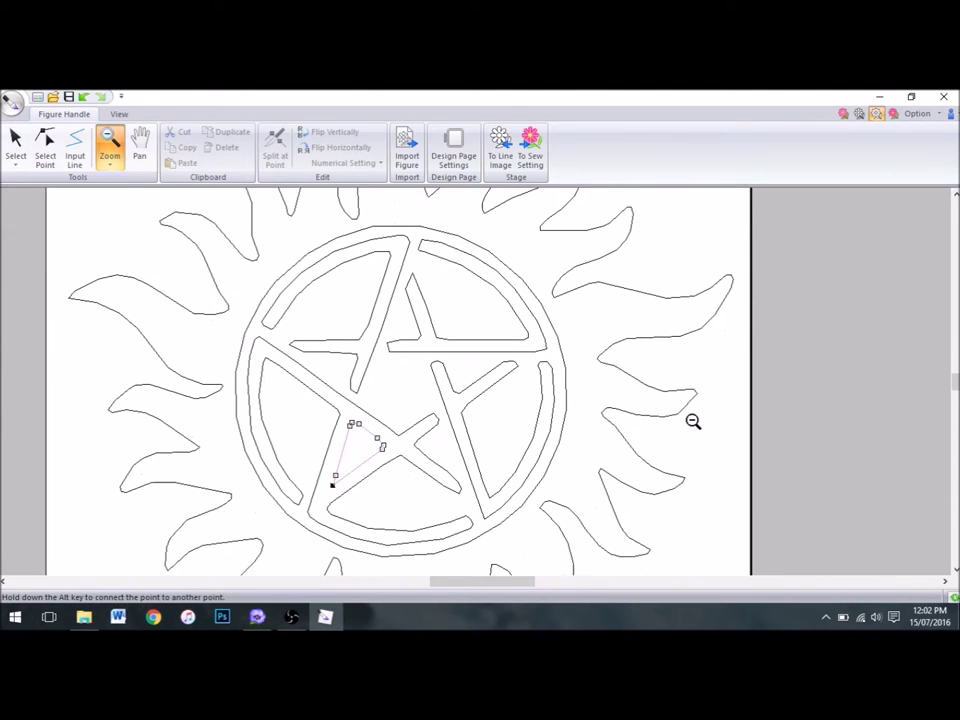
{"action": "scroll", "coordinate": [580, 426], "scroll_direction": "down", "scroll_amount": 4}
{"action": "scroll", "coordinate": [585, 431], "scroll_direction": "up", "scroll_amount": 3}
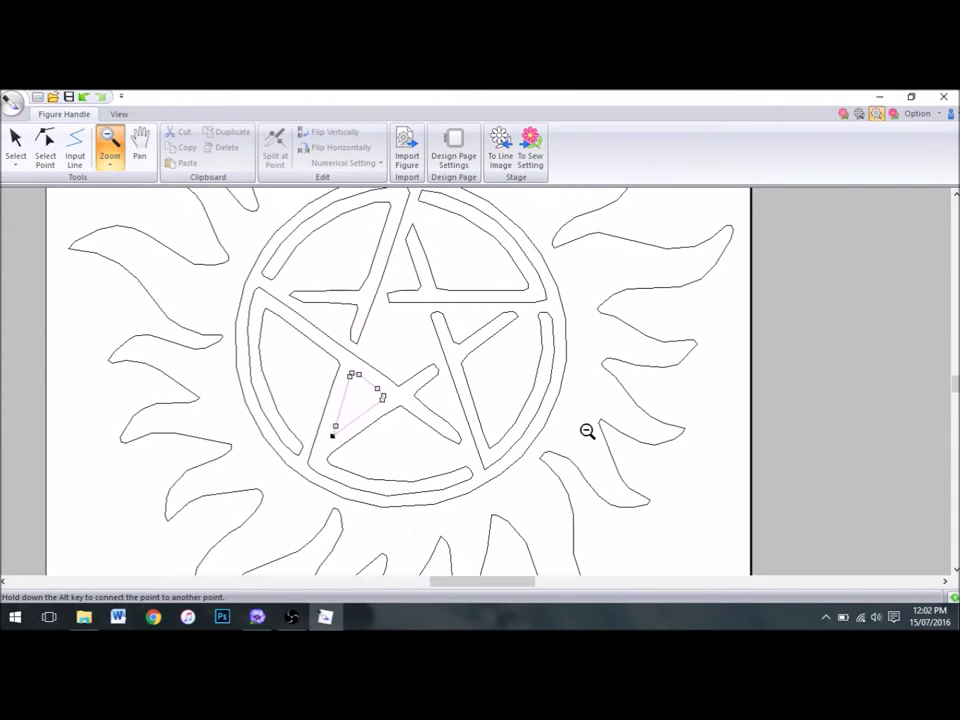
Adjust the corner point at the inner fork of the star's right branch by moving it slightly.
{"action": "left_click", "coordinate": [104, 150]}
{"action": "left_click", "coordinate": [105, 200]}
{"action": "left_click", "coordinate": [450, 362]}
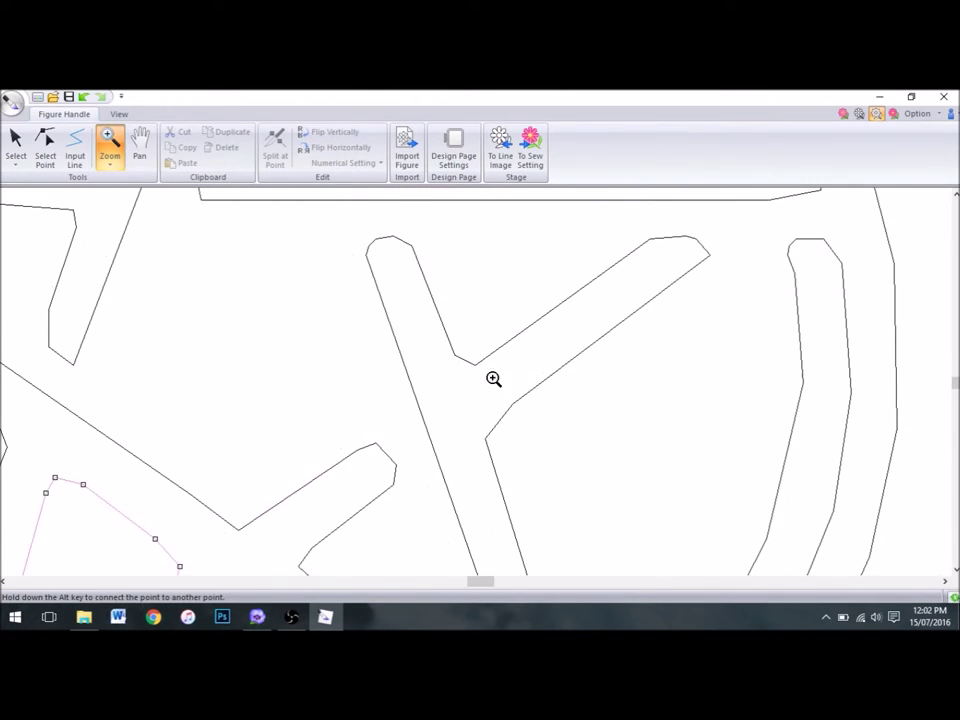
{"action": "left_click", "coordinate": [45, 148]}
{"action": "left_click", "coordinate": [476, 368]}
{"action": "left_click_drag", "start_coordinate": [476, 368], "coordinate": [469, 370]}
{"action": "left_click", "coordinate": [513, 405]}
Take the figure on to the sew setting stage and choose Black 900 as the region thread colour.
{"action": "left_click", "coordinate": [530, 145]}
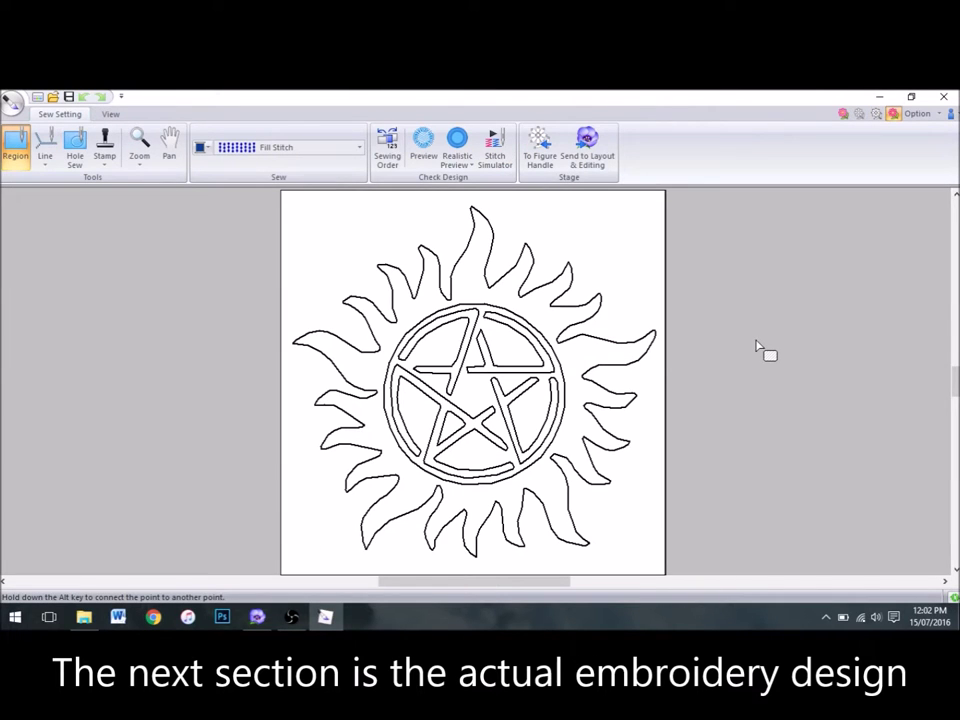
{"action": "left_click", "coordinate": [203, 147]}
{"action": "left_click", "coordinate": [201, 180]}
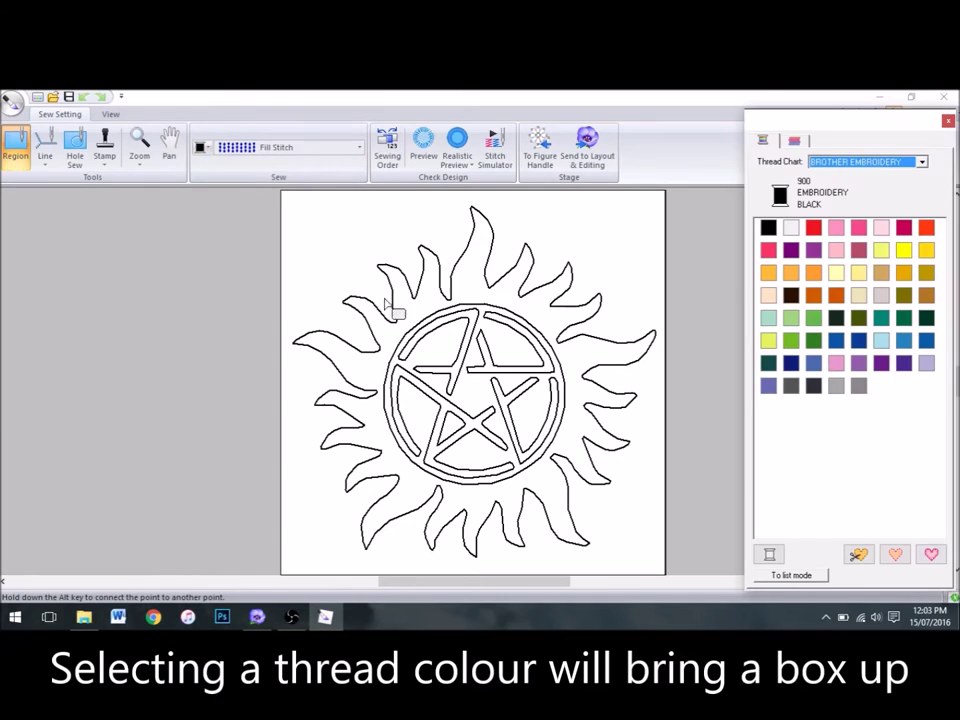
Fill the flame region with fill stitch in Variable direction and check it in the realistic preview.
{"action": "left_click", "coordinate": [794, 140]}
{"action": "left_click", "coordinate": [773, 324]}
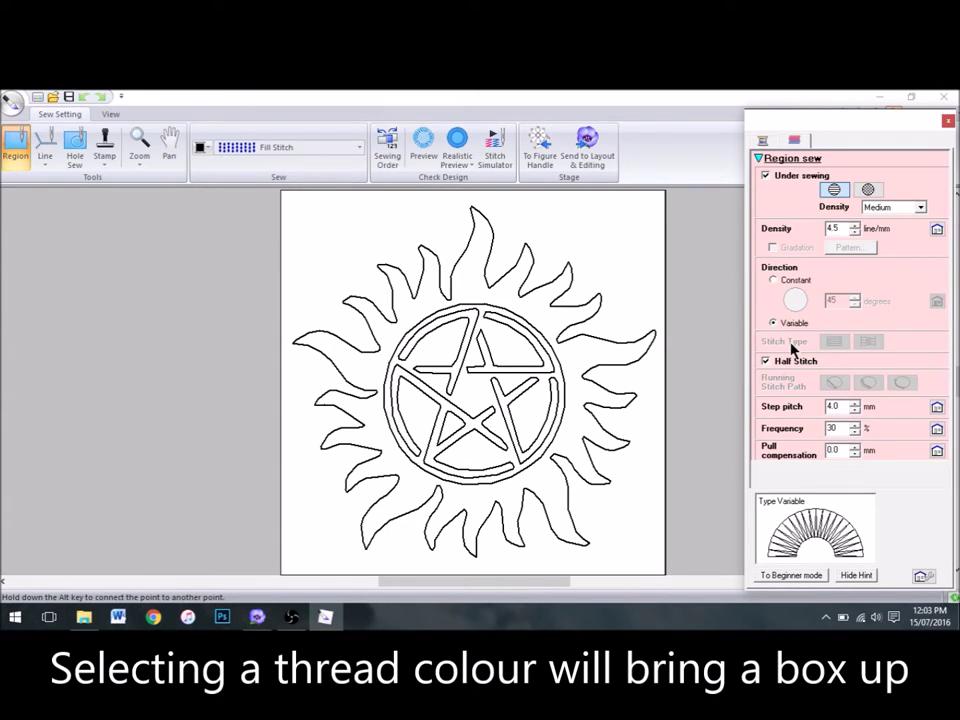
{"action": "left_click", "coordinate": [467, 274]}
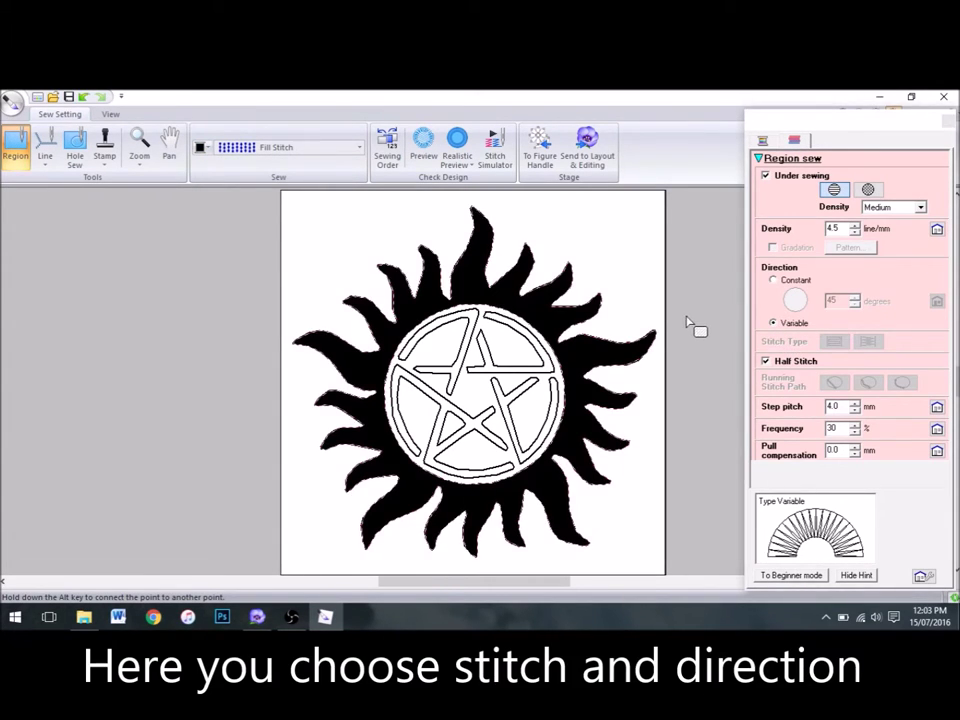
{"action": "left_click", "coordinate": [456, 140]}
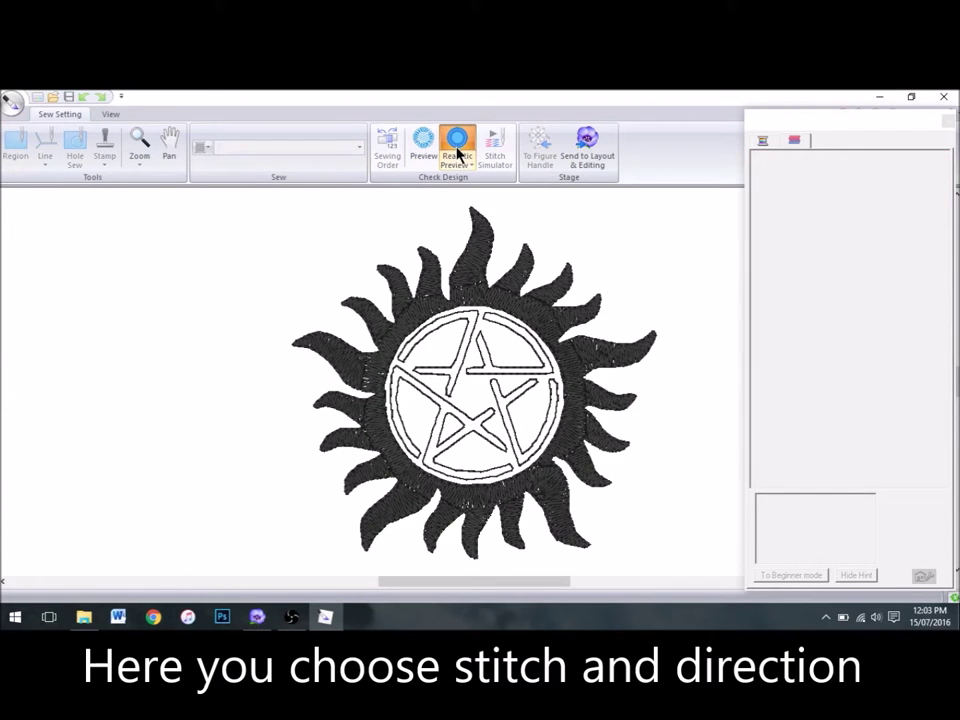
{"action": "key", "text": "Escape"}
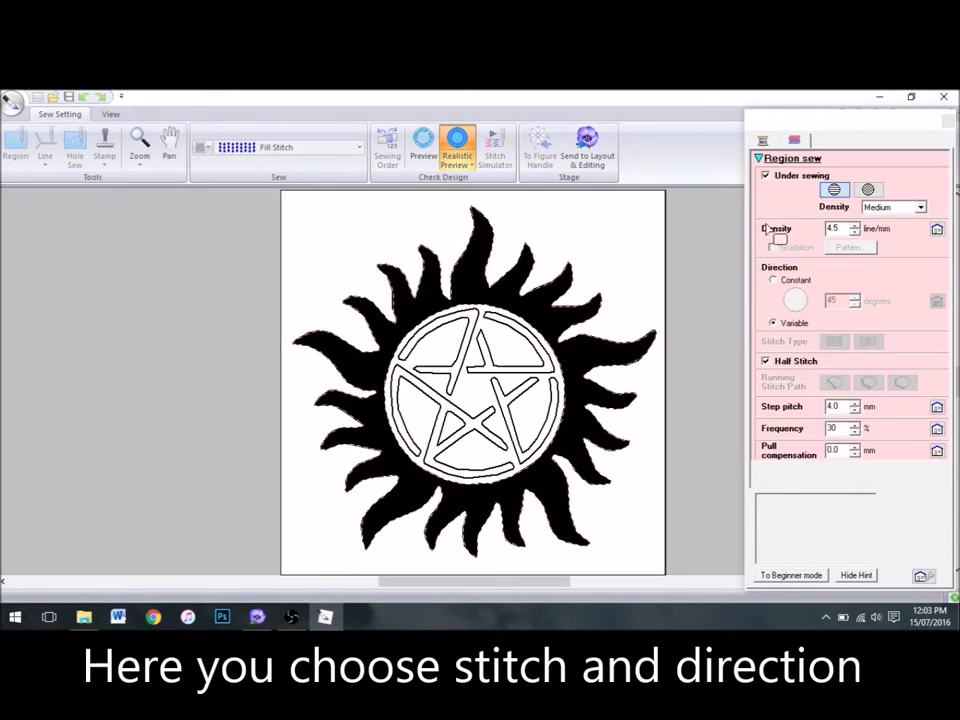
Set the flame region's stitch direction to Constant at 90 degrees and check it in the realistic preview.
{"action": "left_click", "coordinate": [773, 280]}
{"action": "left_click_drag", "start_coordinate": [800, 294], "coordinate": [795, 287]}
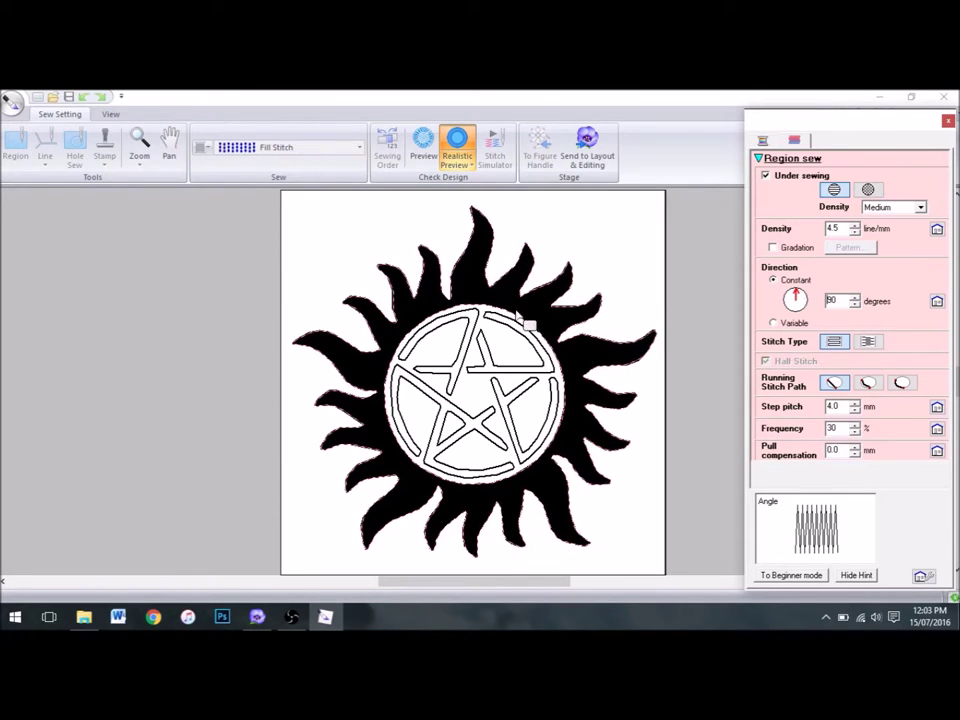
{"action": "left_click", "coordinate": [457, 145]}
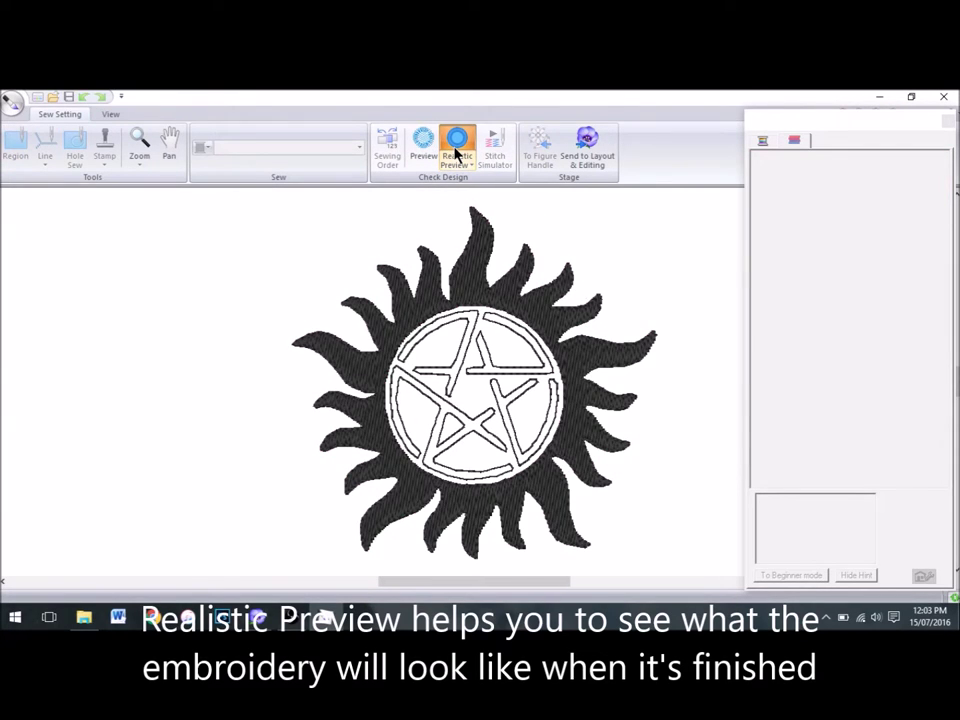
{"action": "left_click", "coordinate": [457, 145]}
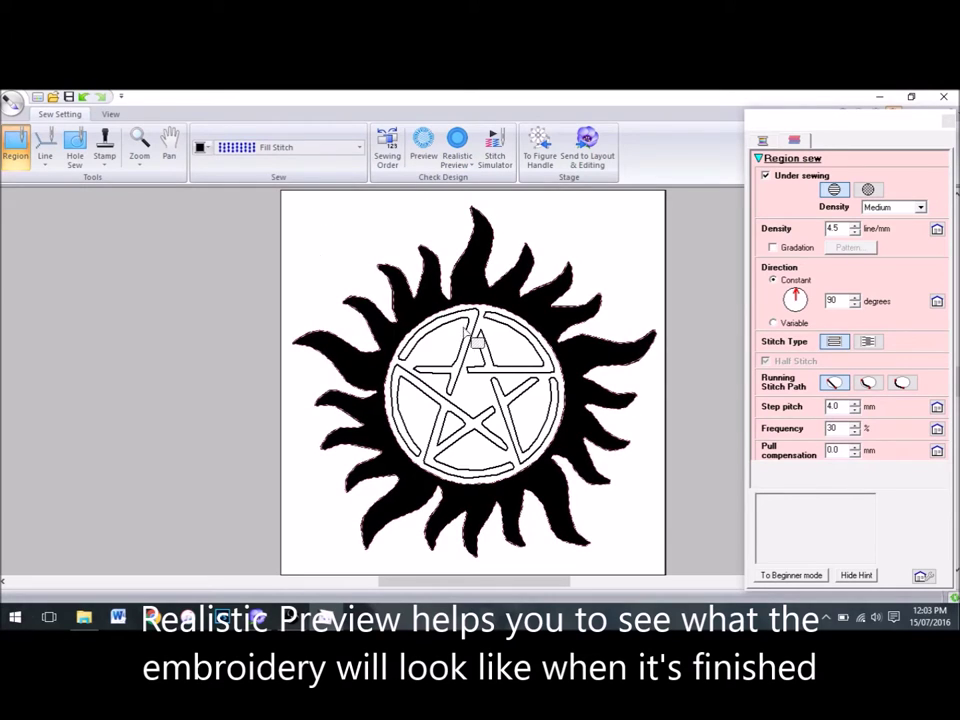
Fill the star's upper-left segment with black fill stitch and preview it realistically.
{"action": "left_click", "coordinate": [465, 328]}
{"action": "left_click", "coordinate": [457, 141]}
{"action": "left_click", "coordinate": [458, 142]}
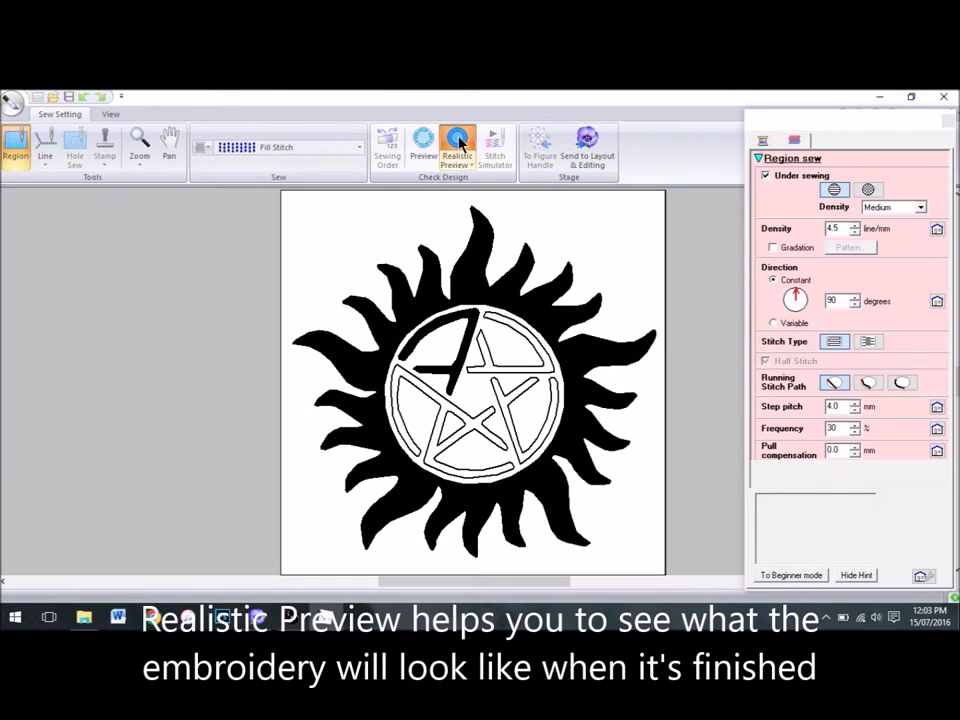
Fill the remaining star segments using Variable direction and inspect the stitching in the realistic preview.
{"action": "left_click", "coordinate": [773, 323]}
{"action": "left_click", "coordinate": [490, 366]}
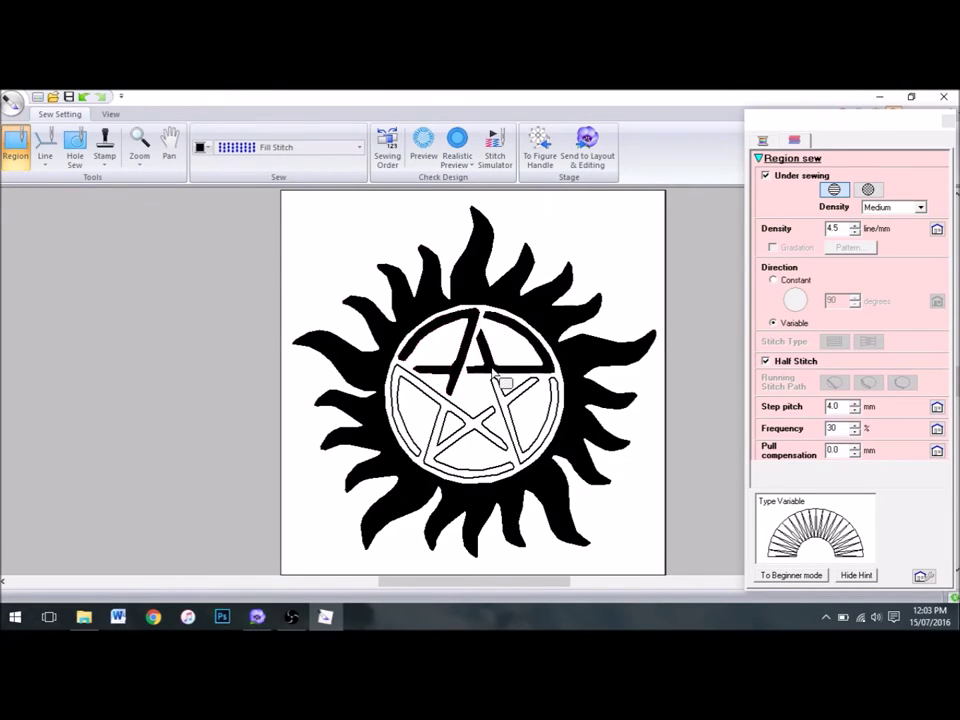
{"action": "left_click", "coordinate": [455, 143]}
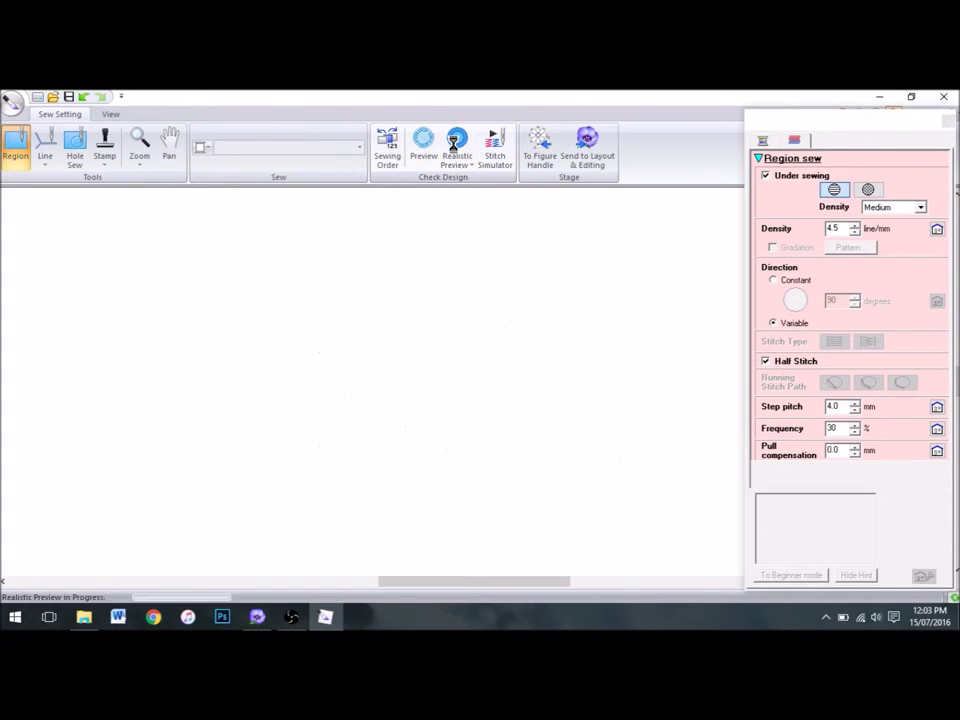
{"action": "left_click", "coordinate": [139, 162]}
{"action": "left_click", "coordinate": [139, 204]}
{"action": "left_click", "coordinate": [500, 399]}
{"action": "key", "text": "Escape"}
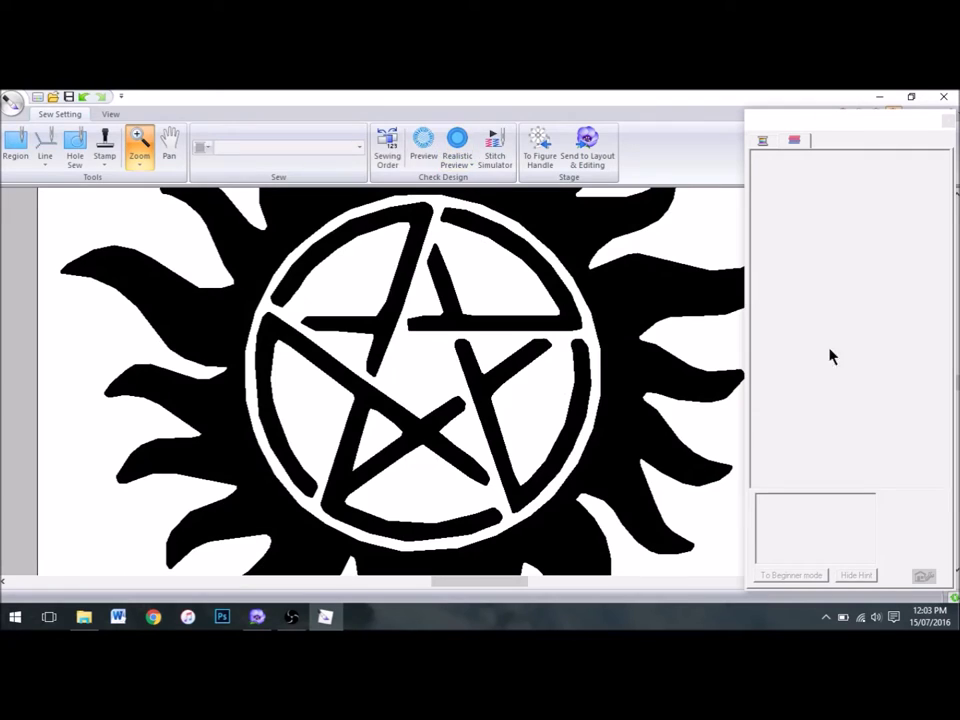
Set the star's fill direction to Constant at 90 degrees and undo the mistaken fill of the white areas inside the circle.
{"action": "left_click", "coordinate": [139, 150]}
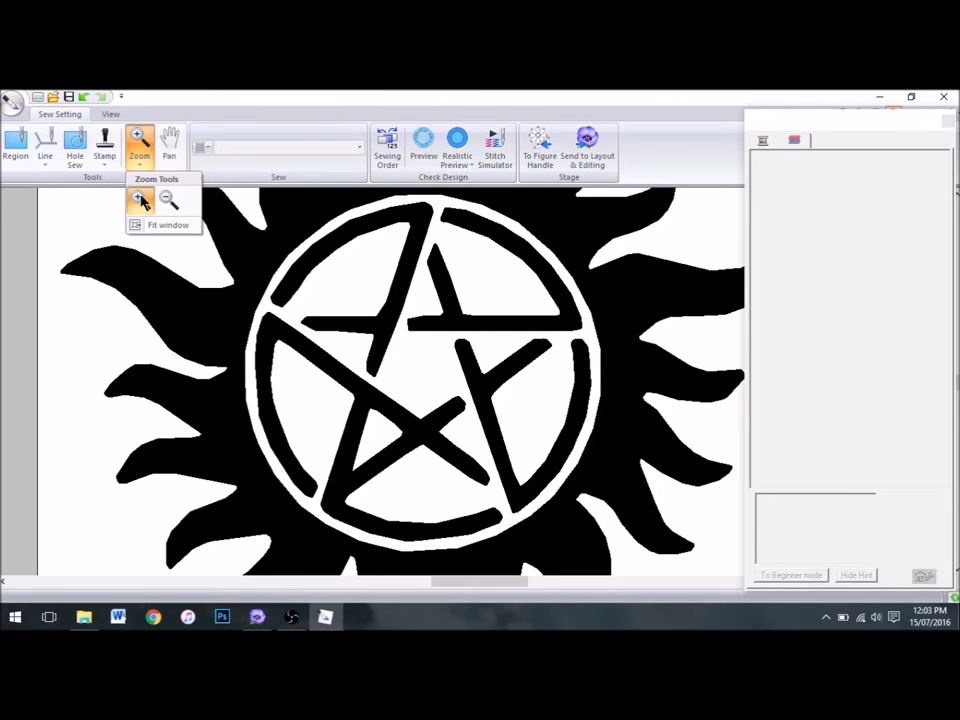
{"action": "left_click", "coordinate": [168, 200]}
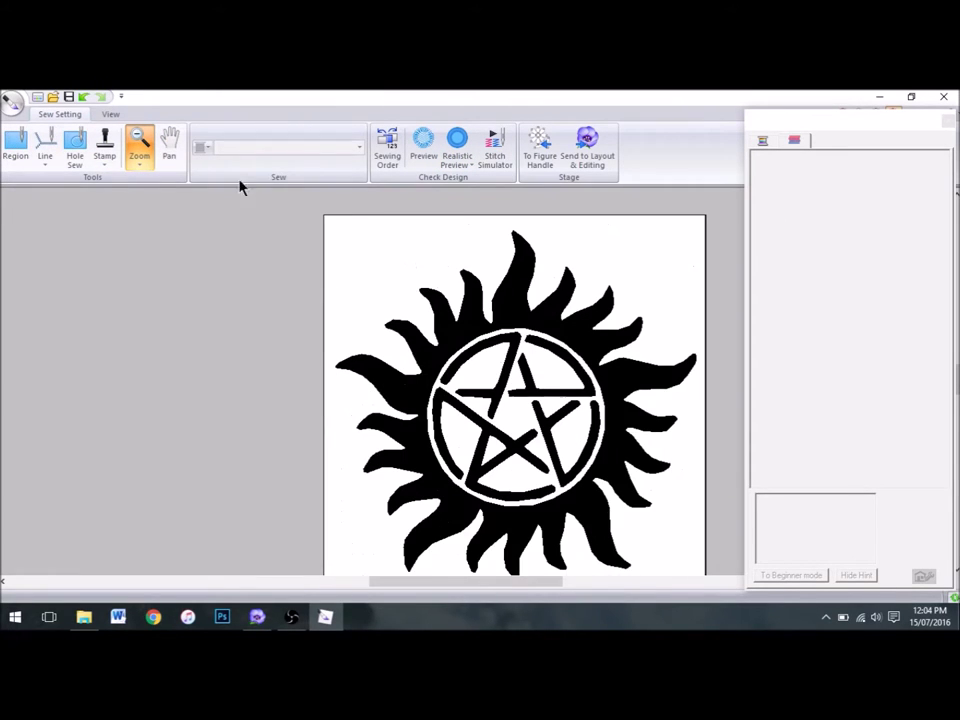
{"action": "left_click", "coordinate": [15, 146]}
{"action": "left_click", "coordinate": [772, 280]}
{"action": "left_click", "coordinate": [489, 461]}
{"action": "left_click", "coordinate": [513, 397]}
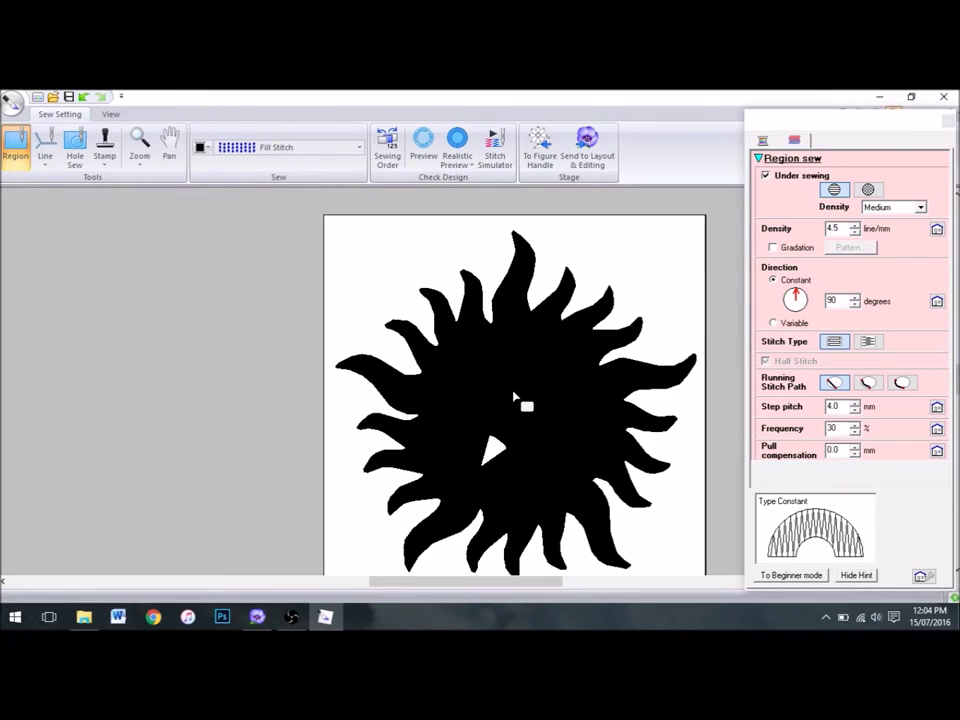
{"action": "left_click", "coordinate": [84, 97]}
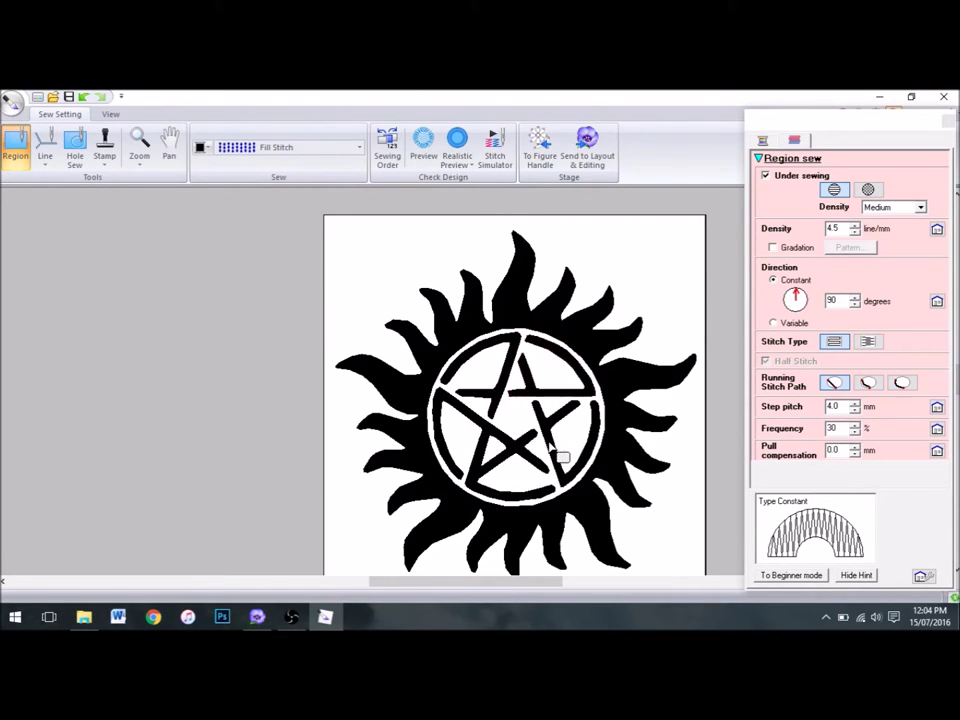
Inspect the star and flame stitching up close in the realistic preview.
{"action": "left_click", "coordinate": [456, 142]}
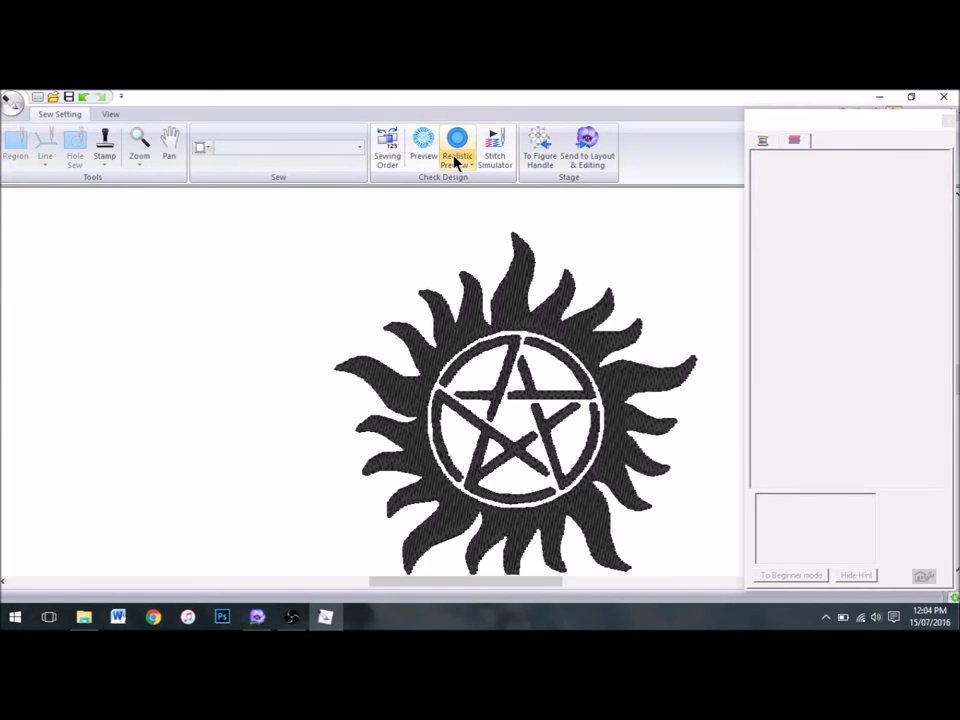
{"action": "left_click", "coordinate": [139, 145]}
{"action": "left_click", "coordinate": [141, 197]}
{"action": "left_click", "coordinate": [549, 394]}
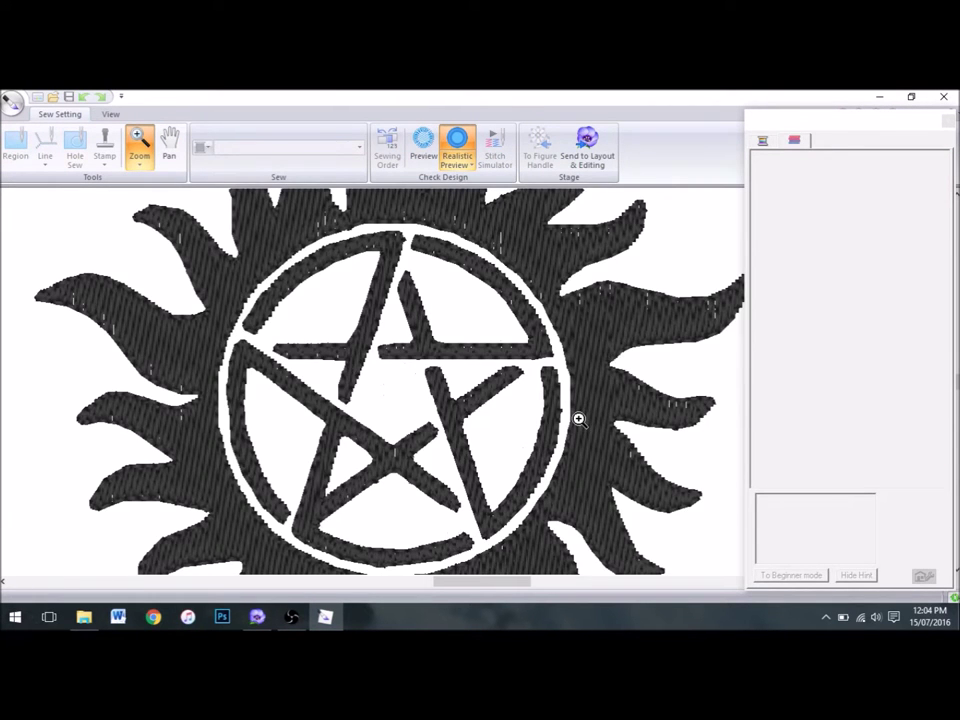
{"action": "left_click", "coordinate": [474, 144]}
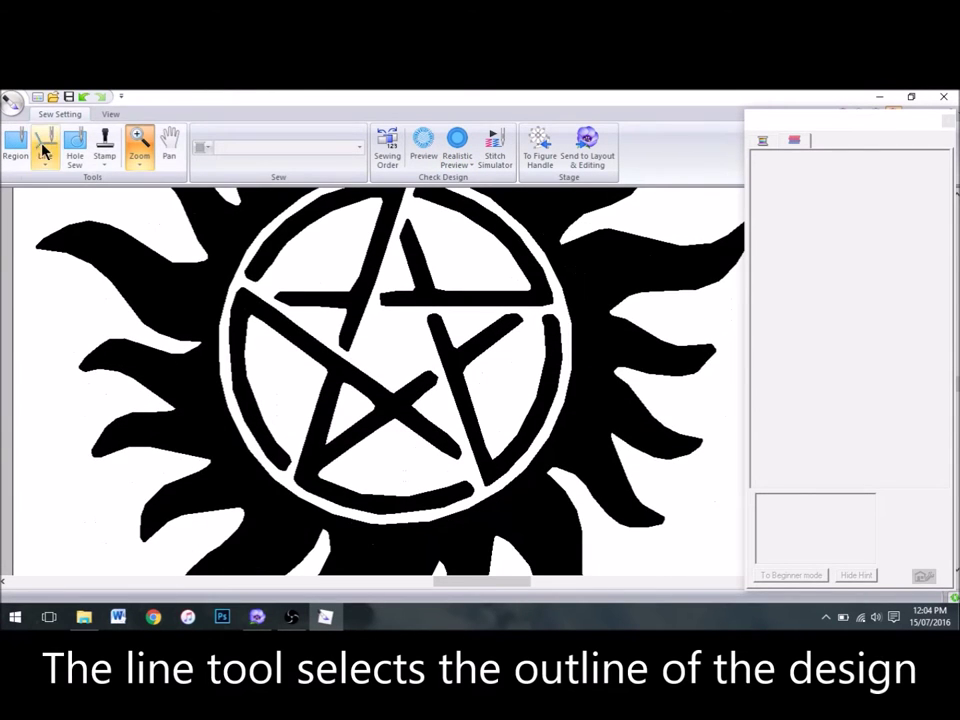
Set the outlines of the star segments to Not Sewn (Line).
{"action": "left_click", "coordinate": [44, 148]}
{"action": "left_click", "coordinate": [357, 148]}
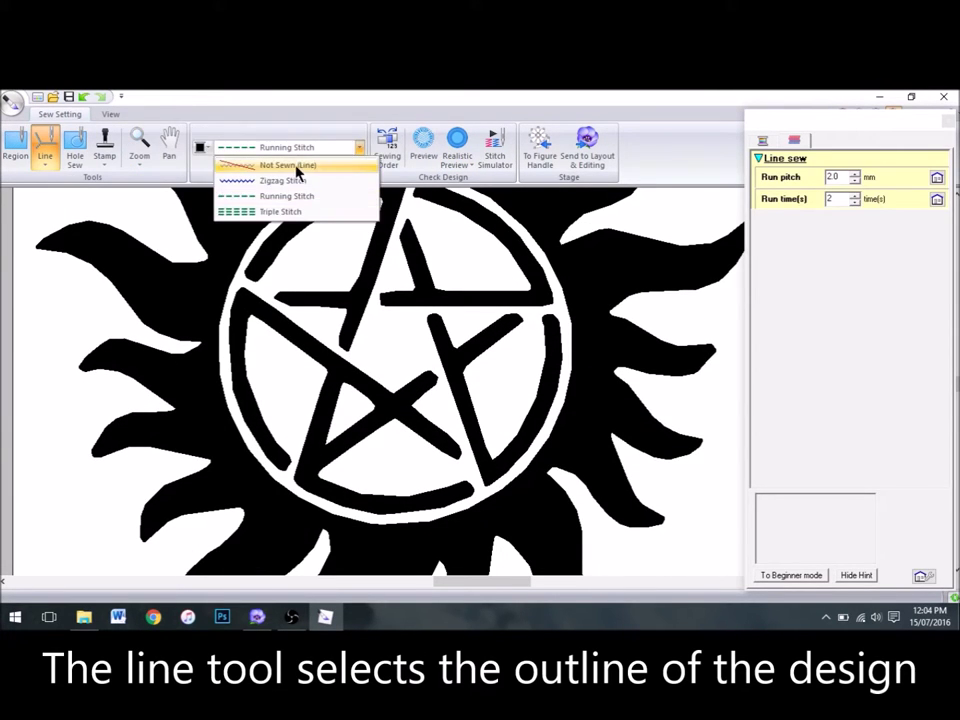
{"action": "left_click", "coordinate": [296, 166]}
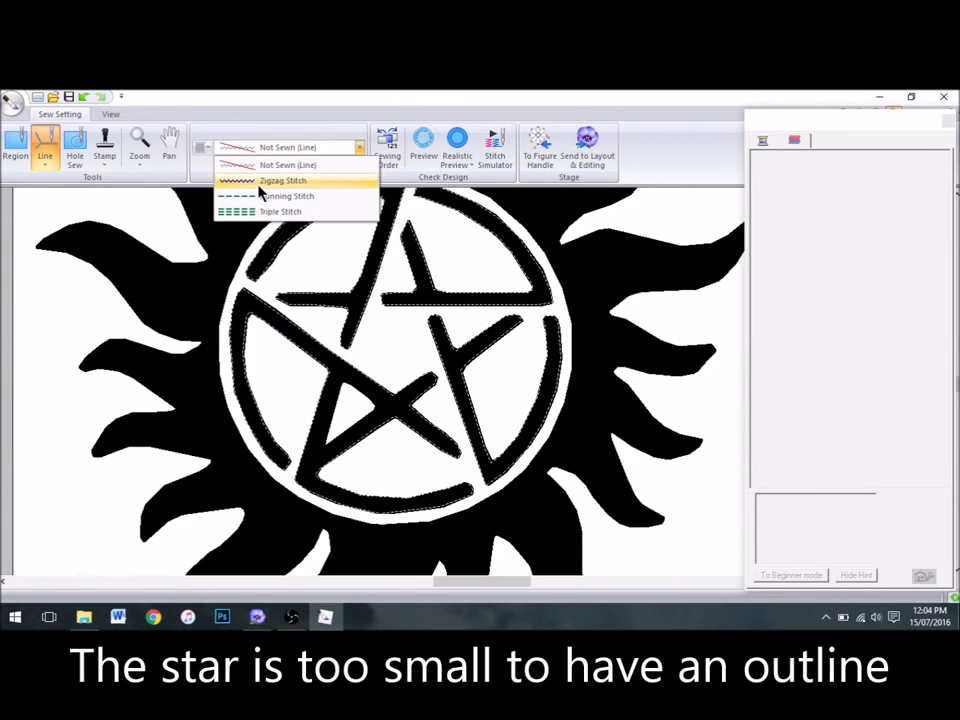
Apply a zigzag stitch outline 1.0 mm wide to the circle around the star and check it in the realistic preview.
{"action": "left_click", "coordinate": [258, 190]}
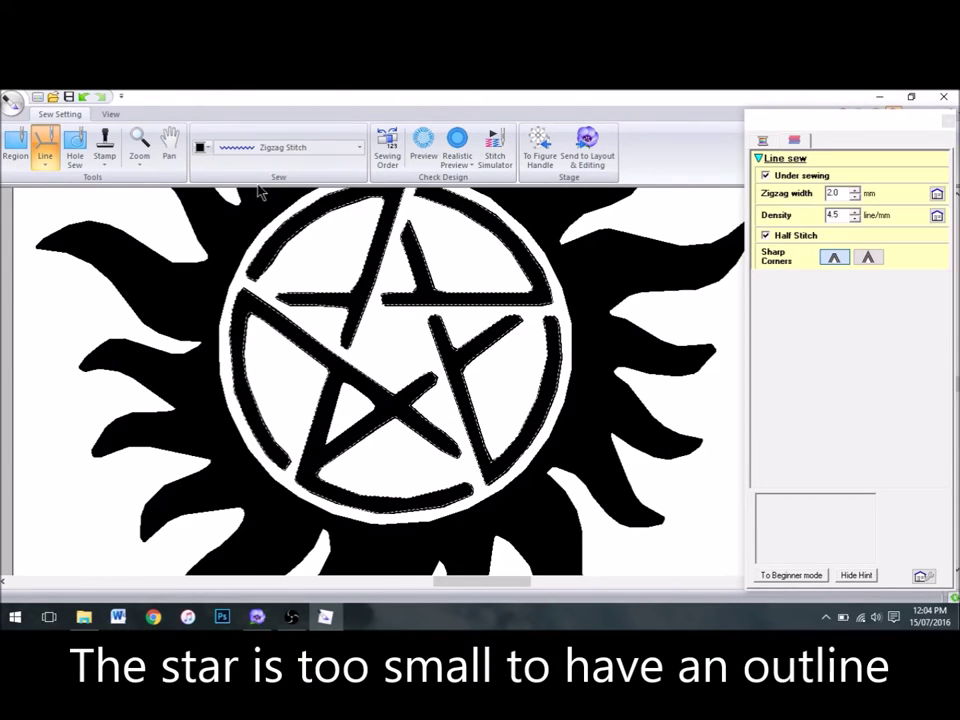
{"action": "left_click", "coordinate": [854, 197]}
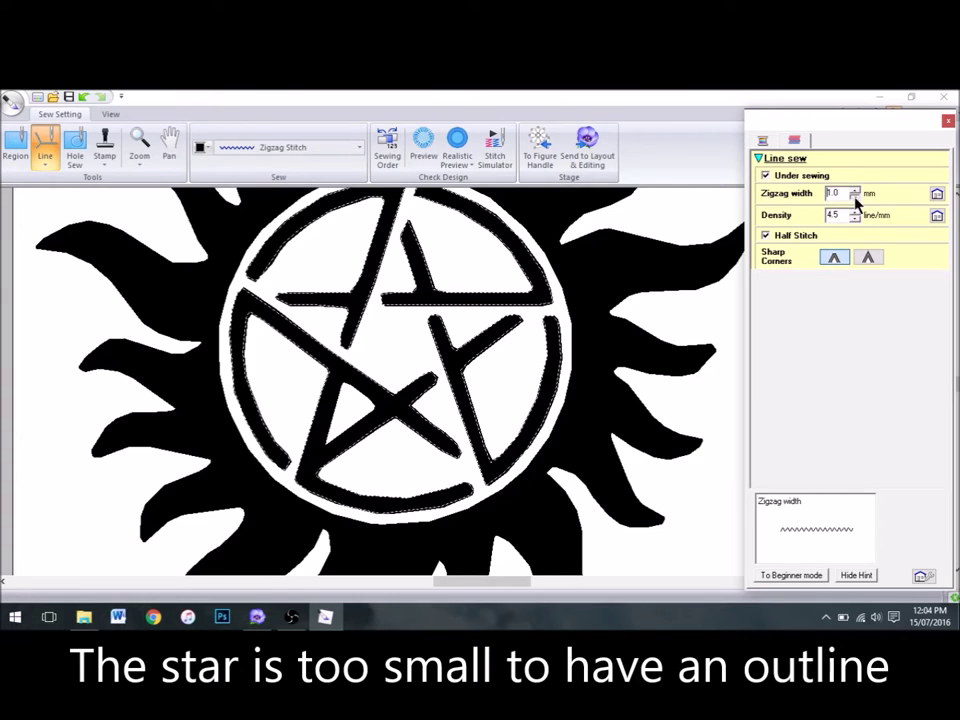
{"action": "left_click", "coordinate": [580, 383]}
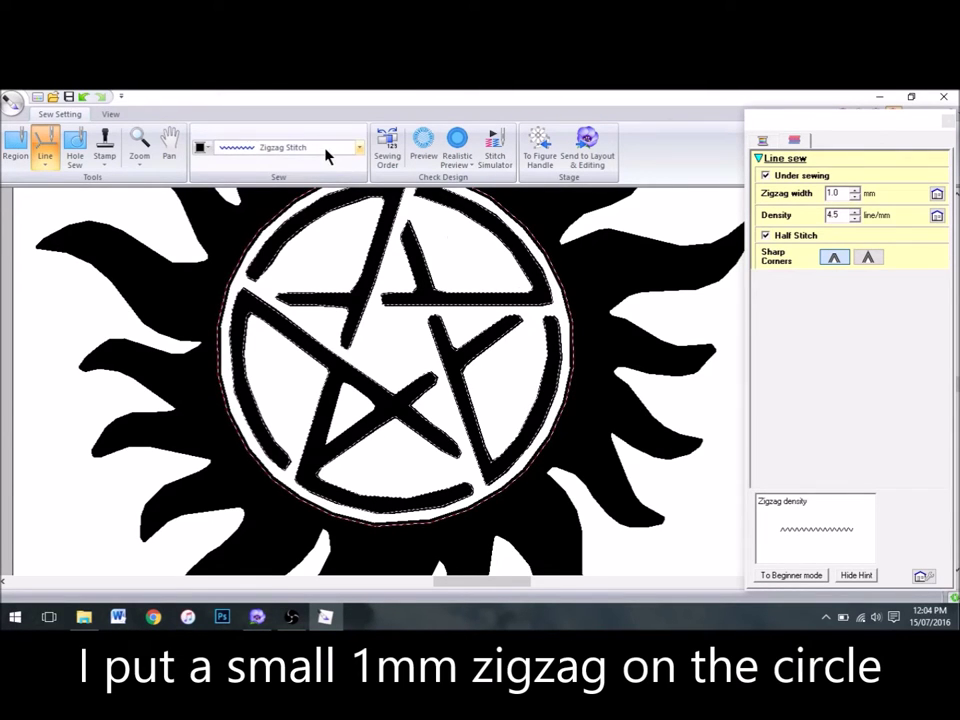
{"action": "left_click", "coordinate": [463, 142]}
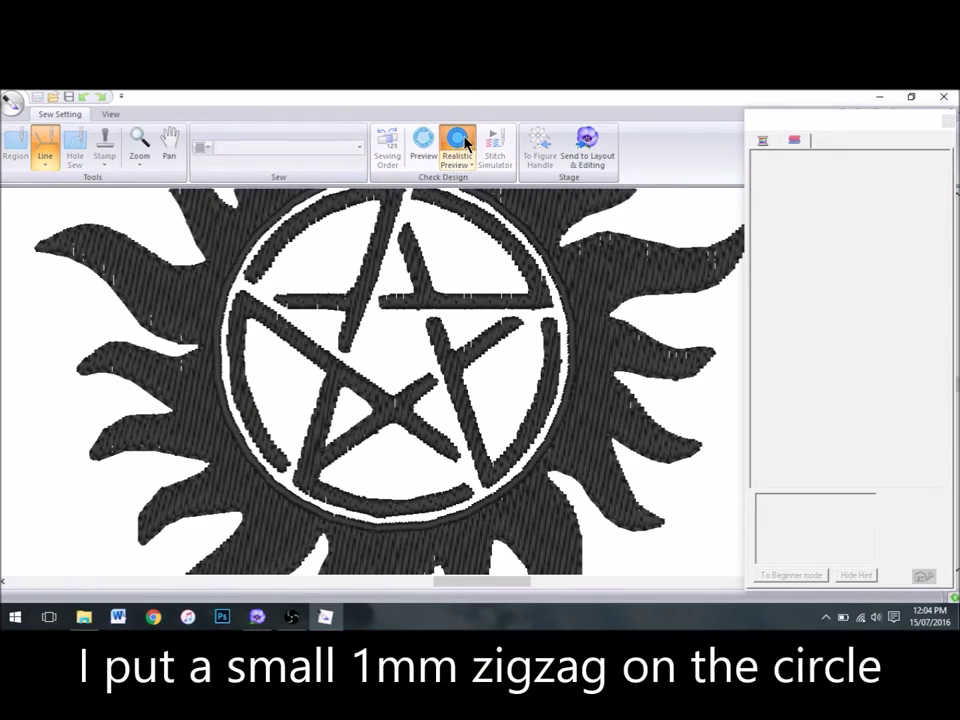
{"action": "left_click", "coordinate": [463, 142]}
Set the outer flame outline to Not Sewn (Line) and check the design in the realistic preview.
{"action": "left_click", "coordinate": [232, 150]}
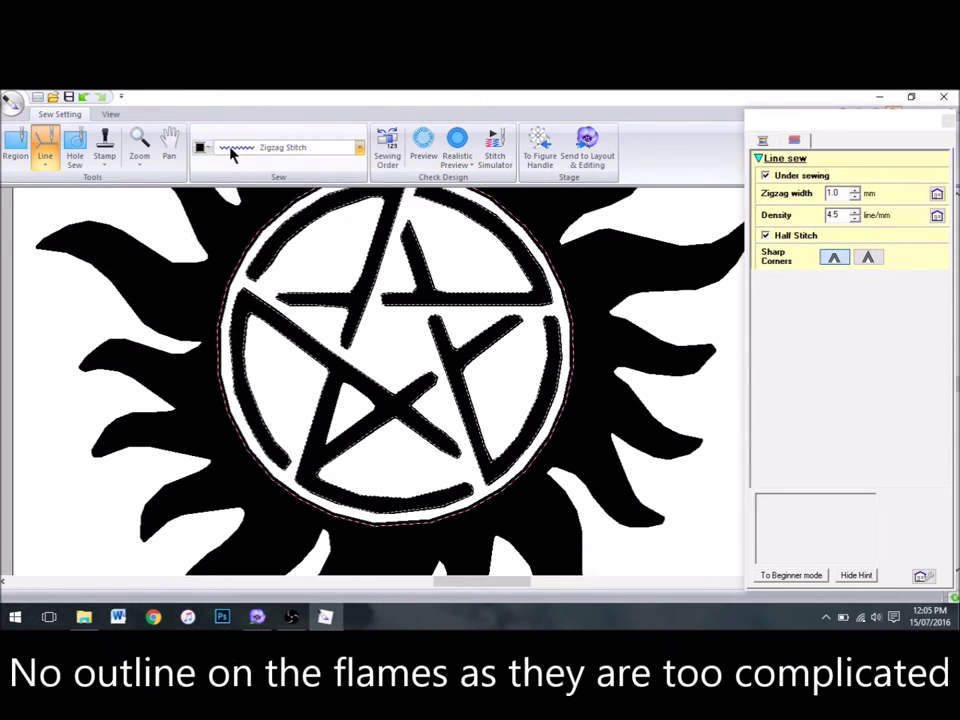
{"action": "left_click", "coordinate": [262, 165]}
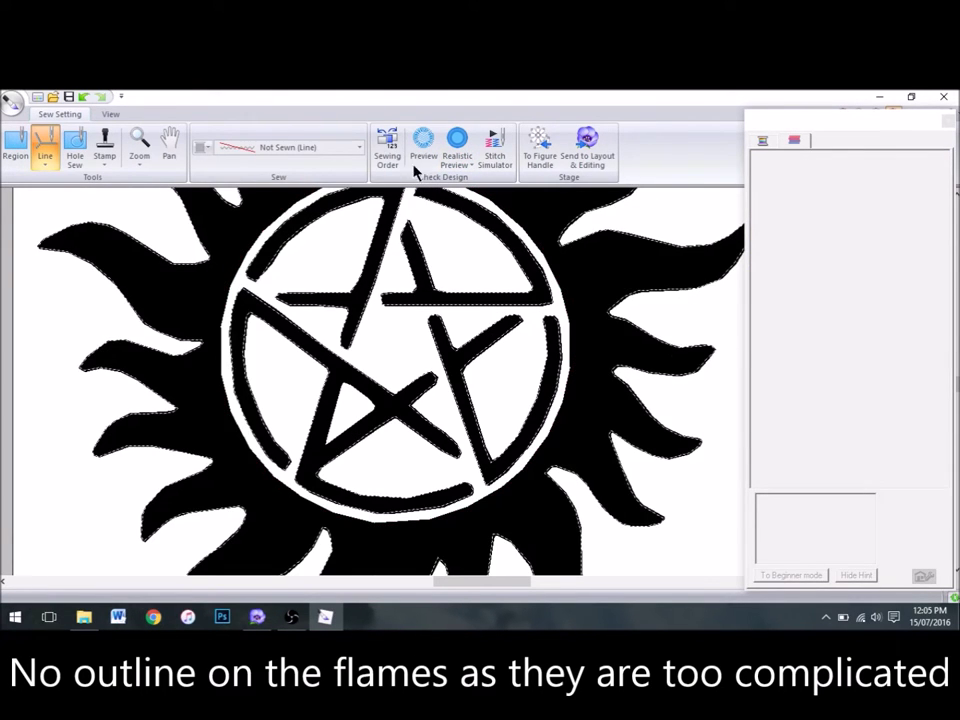
{"action": "left_click", "coordinate": [457, 140]}
{"action": "left_click", "coordinate": [457, 140]}
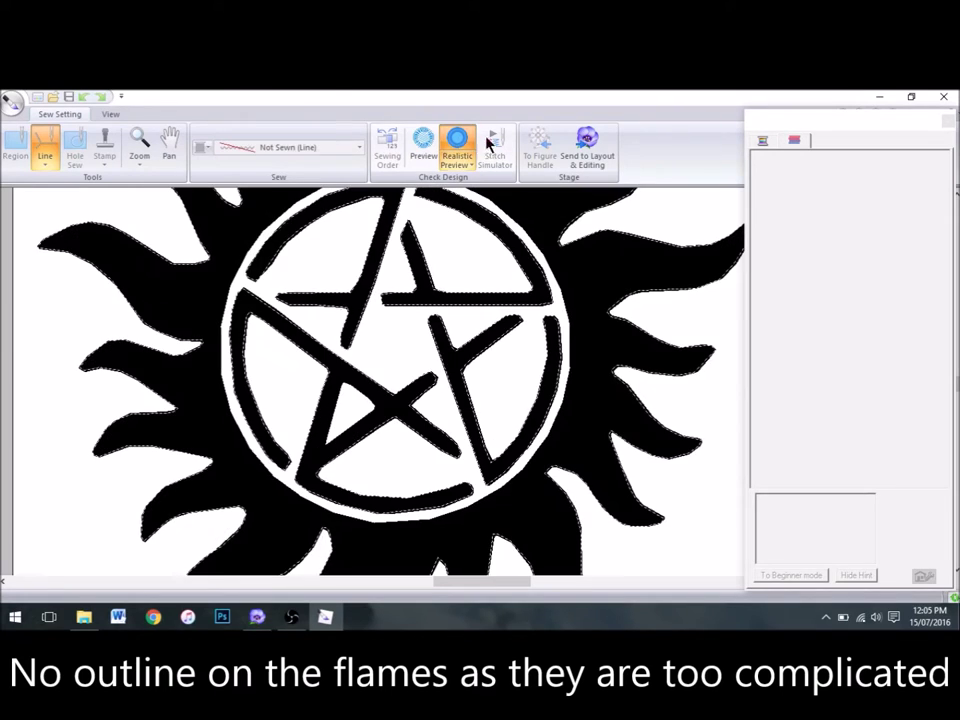
Send the design to Layout & Editing, importing it as stitches at 100% magnification.
{"action": "left_click", "coordinate": [600, 150]}
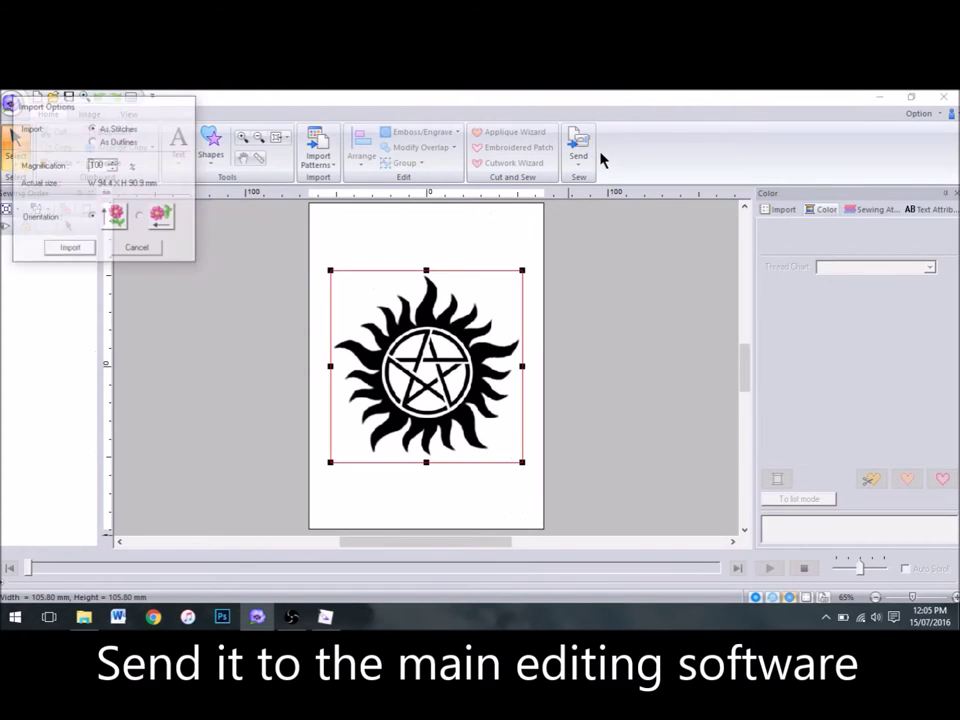
{"action": "left_click", "coordinate": [70, 250]}
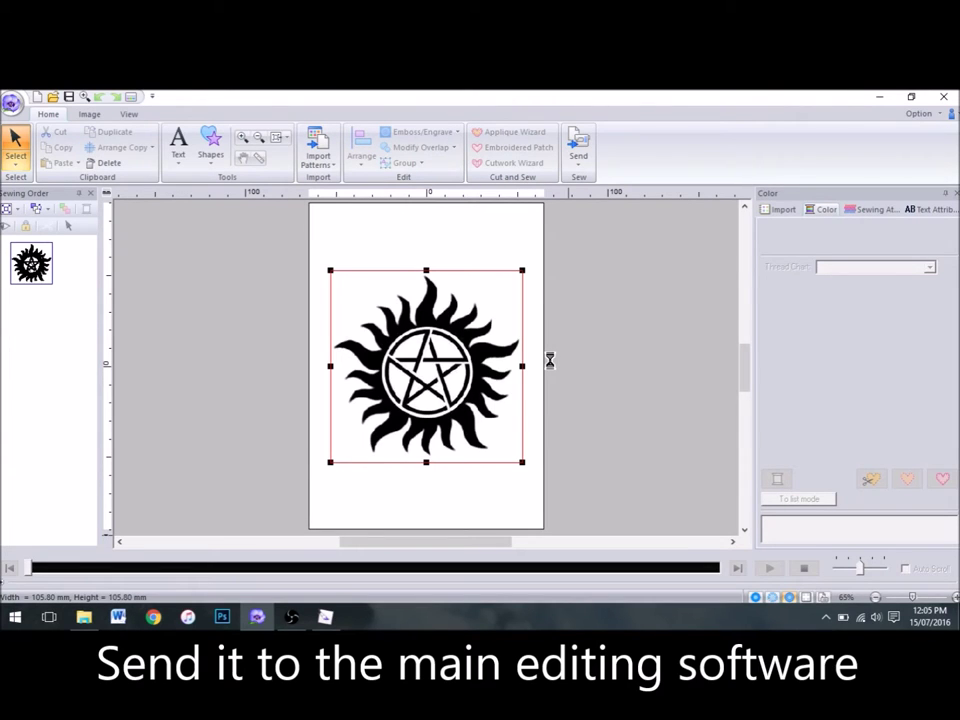
Move the stitched design up to expose the original picture beneath it, and delete that picture from the page.
{"action": "left_click_drag", "start_coordinate": [469, 383], "coordinate": [482, 344]}
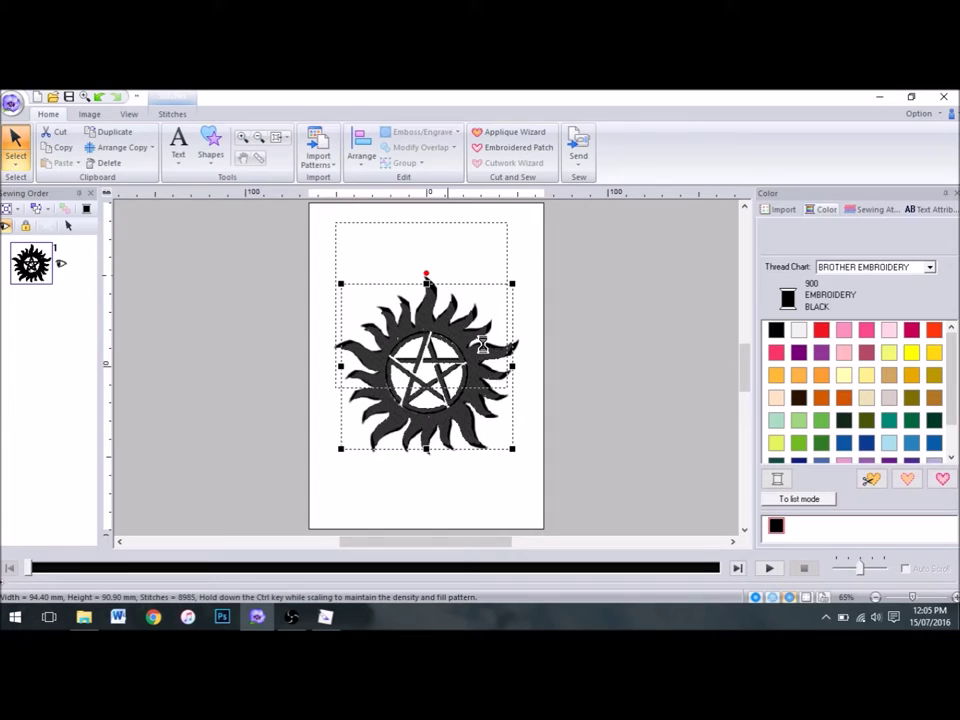
{"action": "left_click", "coordinate": [458, 420]}
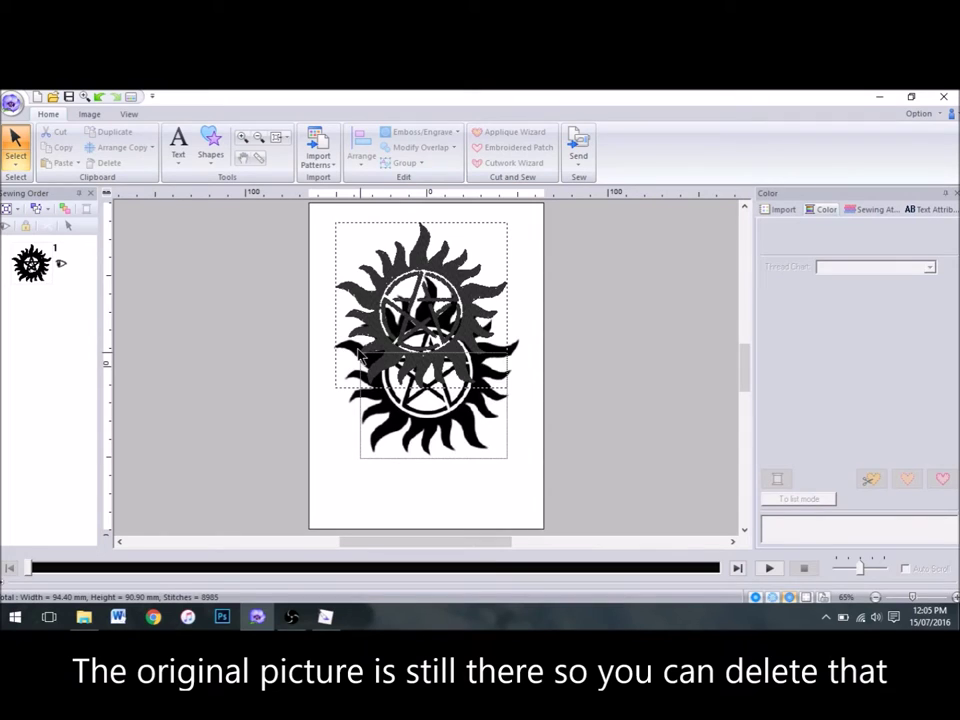
{"action": "right_click", "coordinate": [430, 434]}
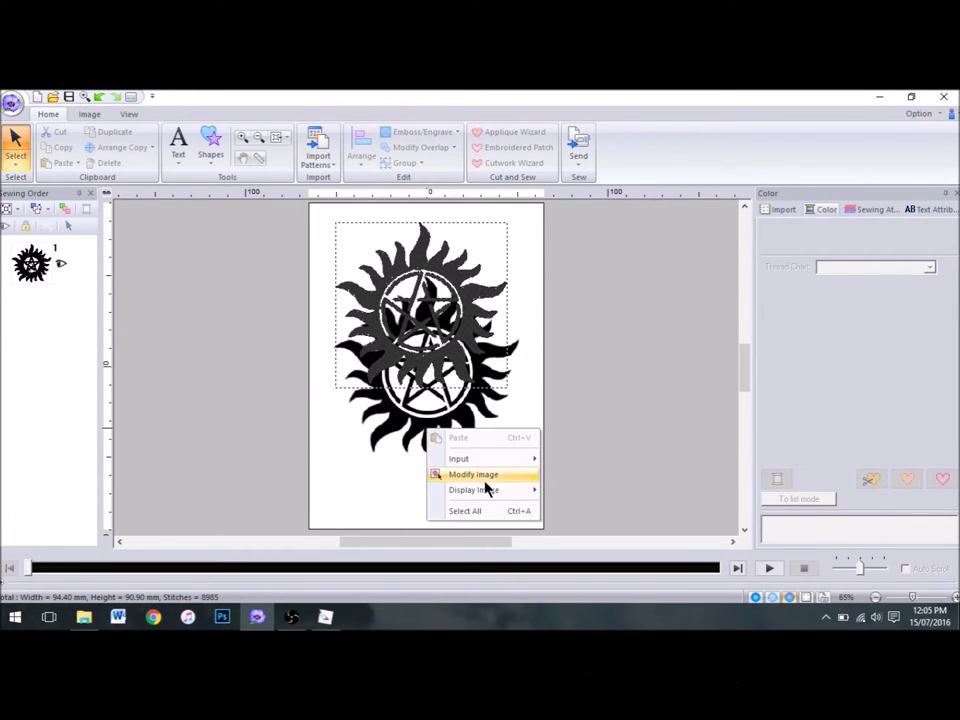
{"action": "key", "text": "Escape"}
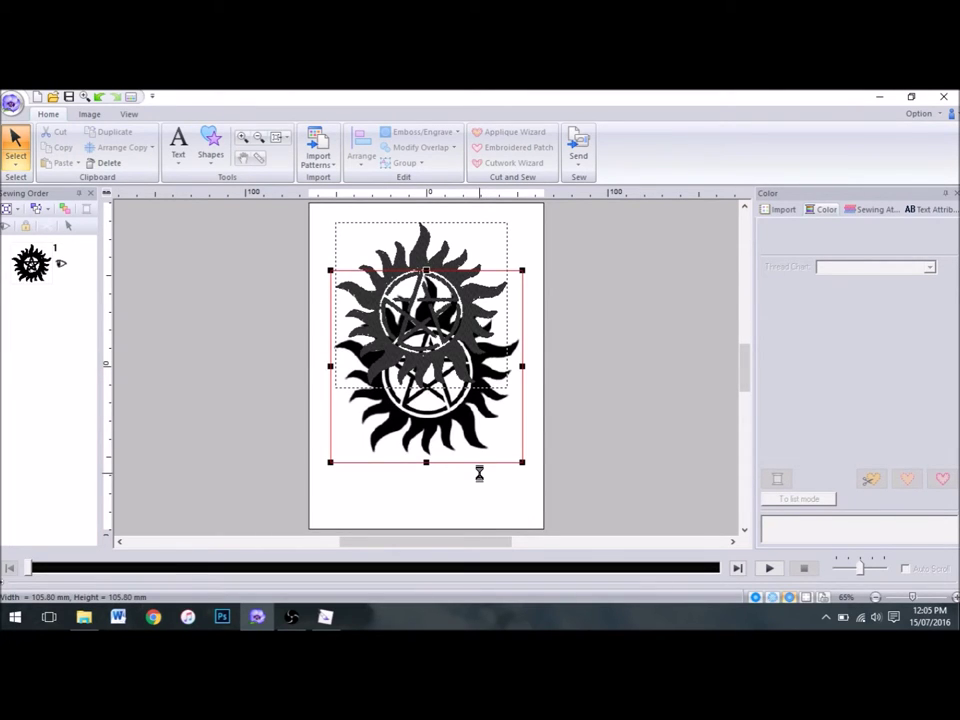
Move the stitched design back down to roughly the middle of the page and deselect it.
{"action": "left_click", "coordinate": [438, 357]}
{"action": "left_click_drag", "start_coordinate": [438, 357], "coordinate": [453, 428]}
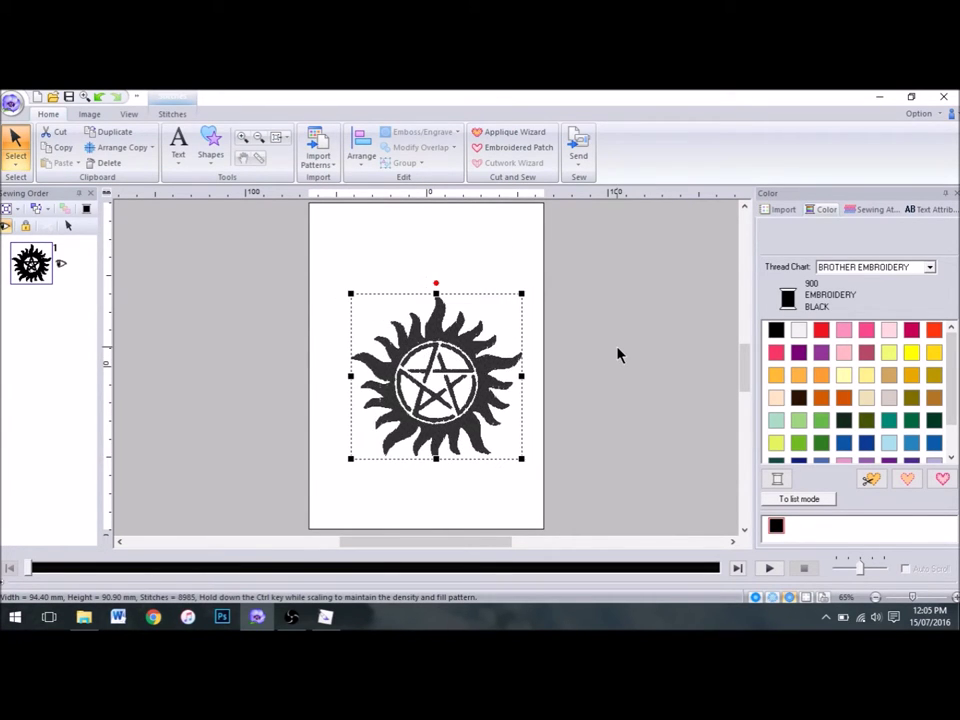
{"action": "left_click", "coordinate": [529, 336]}
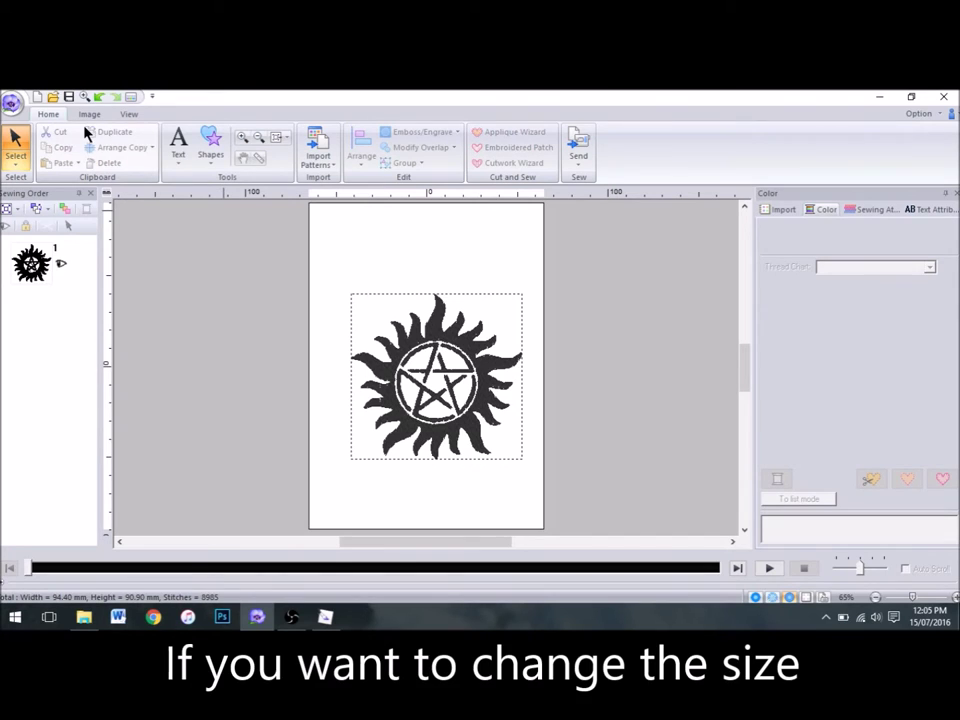
Change the hoop size to 100 x 100 mm in the Design Settings.
{"action": "left_click", "coordinate": [12, 103]}
{"action": "left_click", "coordinate": [62, 329]}
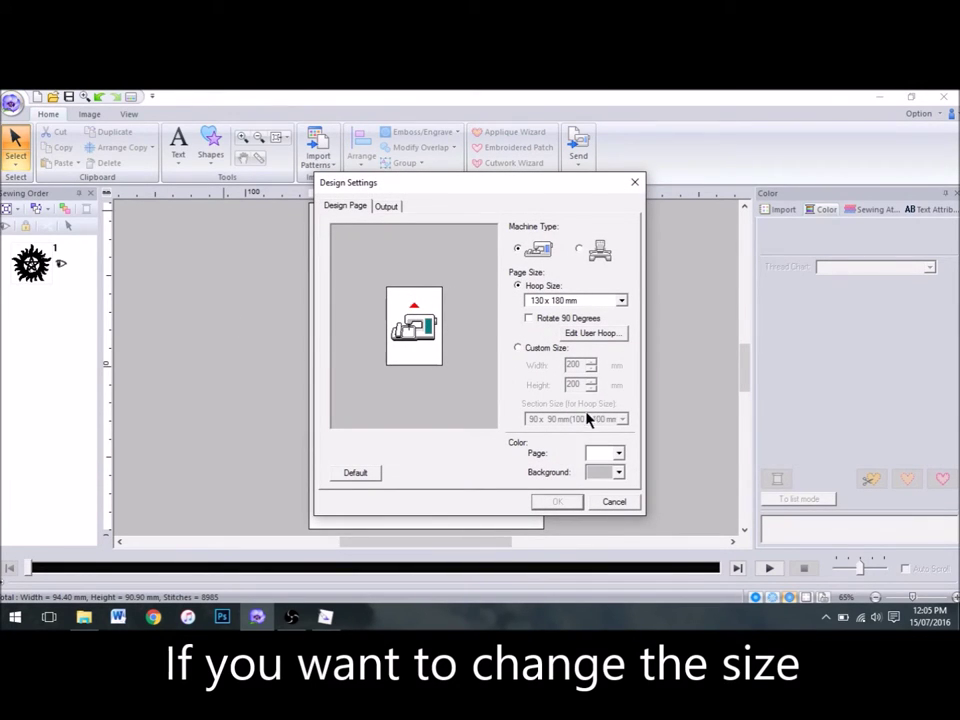
{"action": "left_click", "coordinate": [614, 299]}
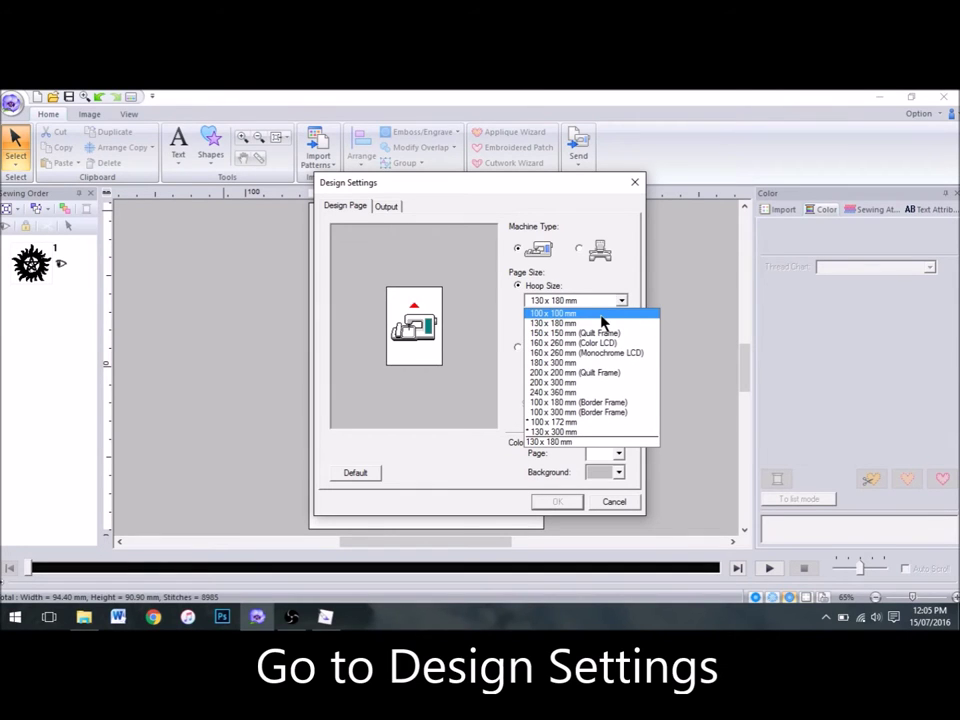
{"action": "left_click", "coordinate": [560, 313]}
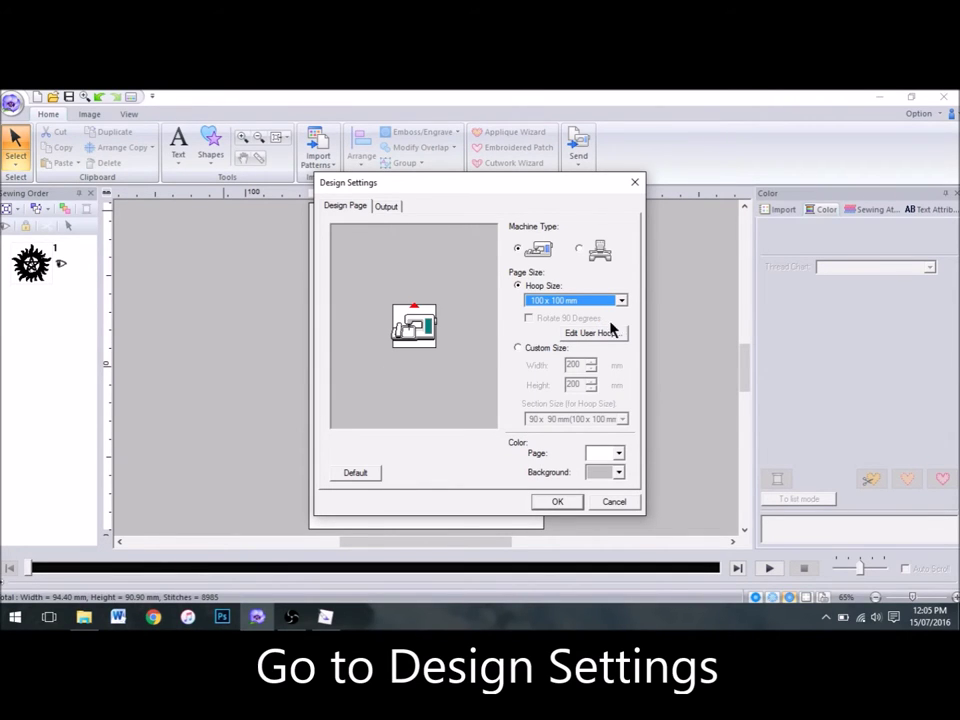
{"action": "left_click", "coordinate": [548, 504]}
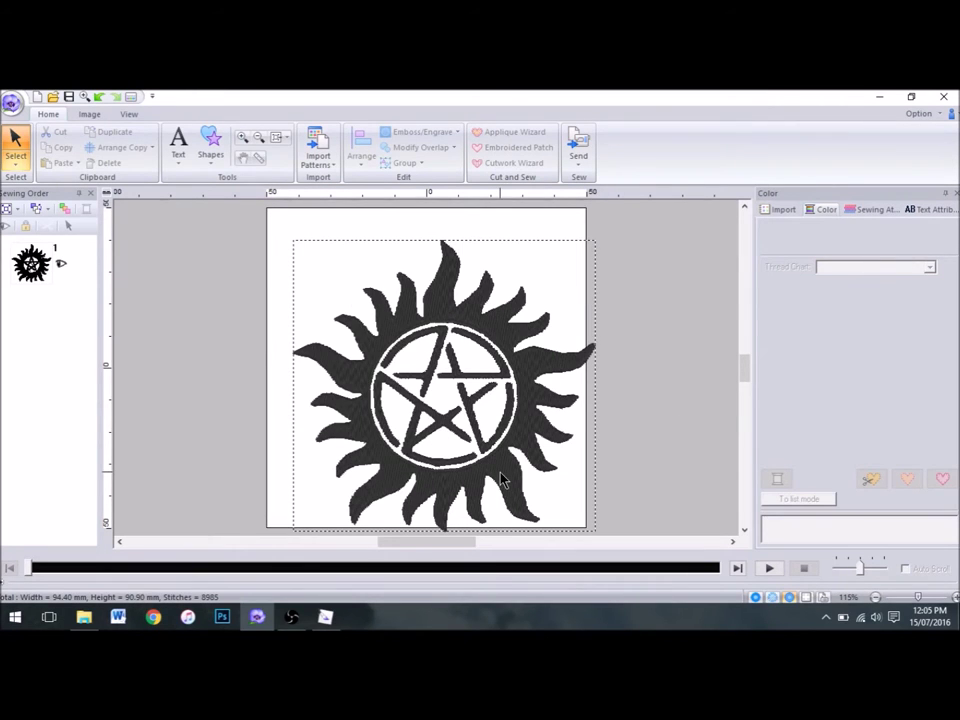
Move the stitched design inside the hoop area and align it exactly with Move to Center.
{"action": "left_click", "coordinate": [503, 480]}
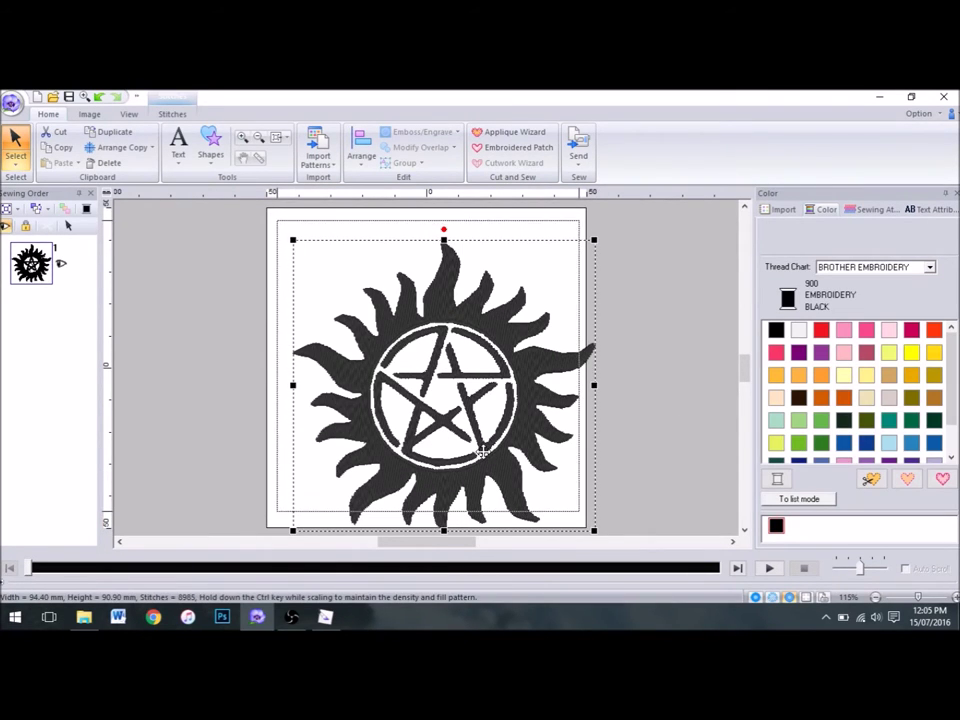
{"action": "left_click", "coordinate": [597, 356]}
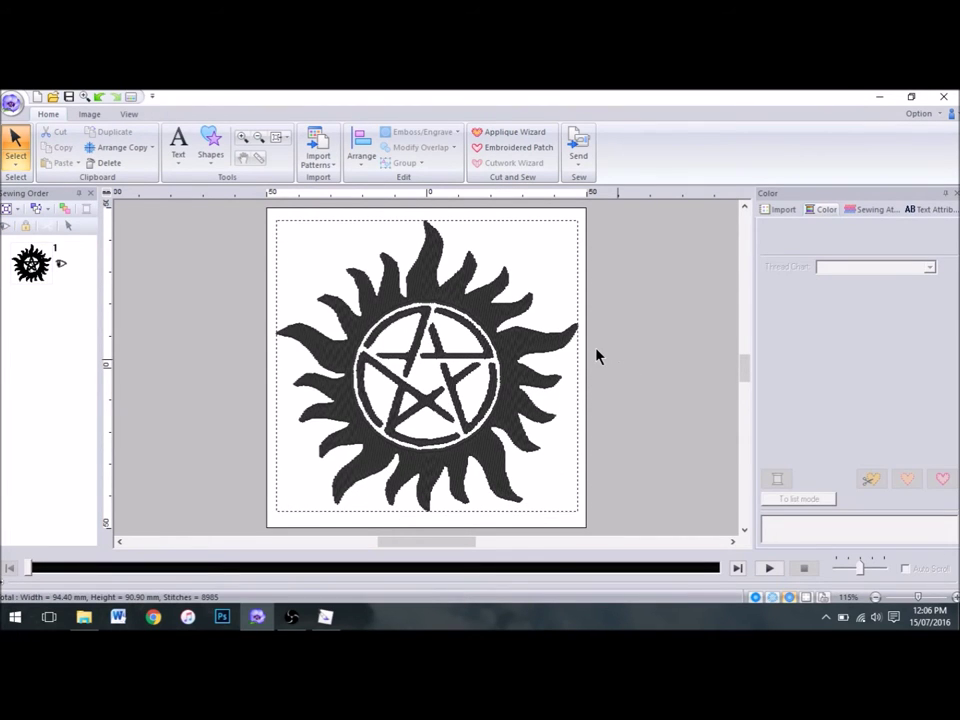
{"action": "key", "text": "ctrl+a"}
{"action": "left_click", "coordinate": [362, 150]}
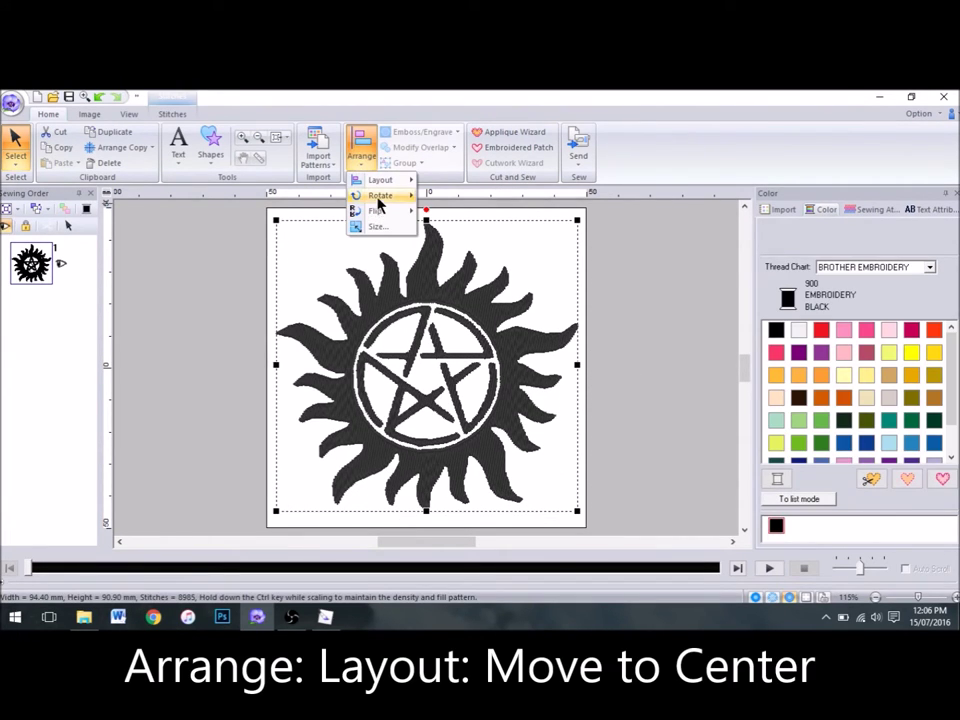
{"action": "mouse_move", "coordinate": [389, 186]}
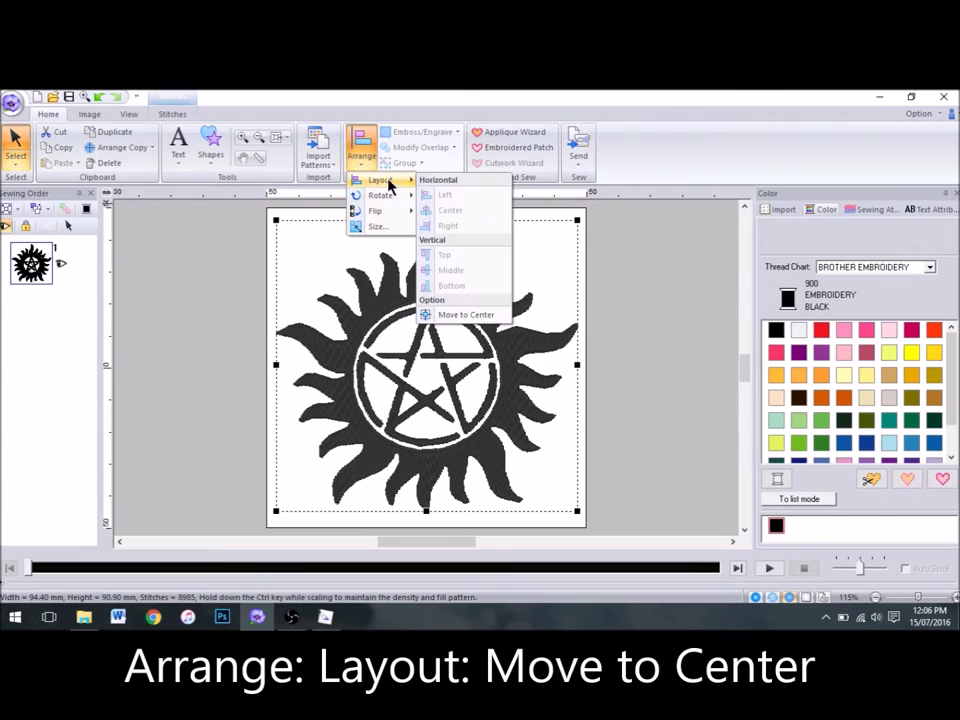
{"action": "left_click", "coordinate": [490, 312]}
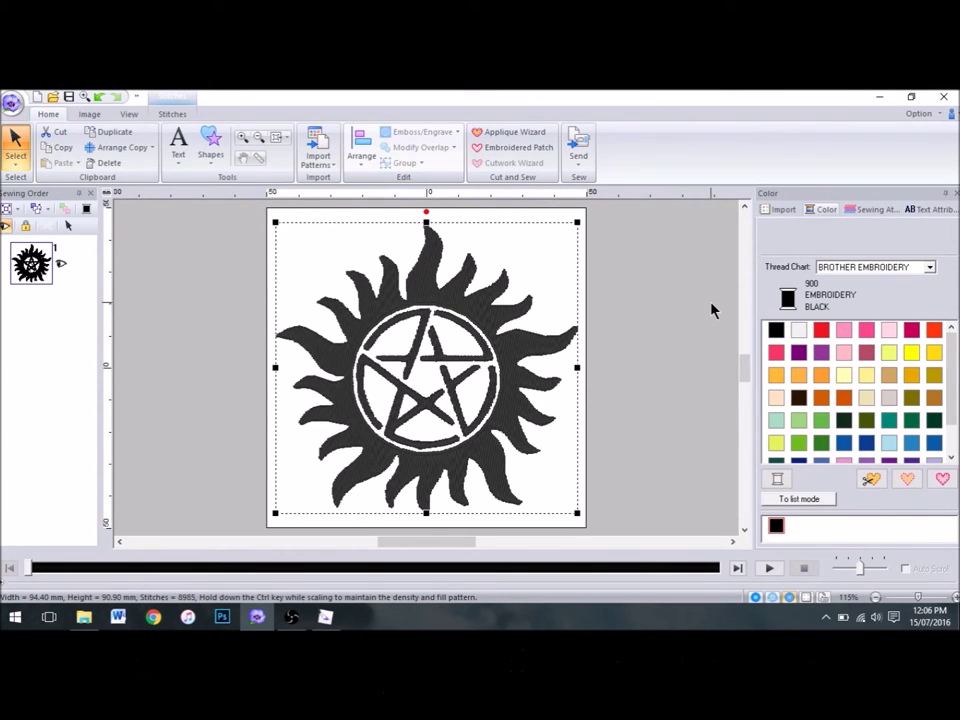
{"action": "left_click", "coordinate": [712, 310]}
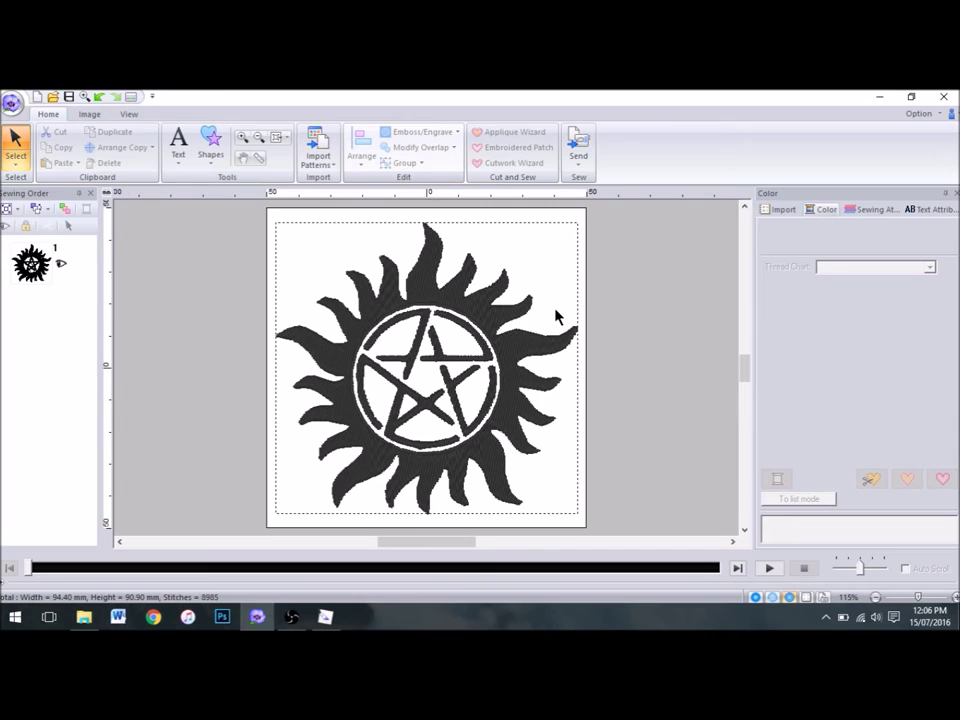
Save the design as Supernatural in the Designs folder, as a Layout & Editing Ver.10.0 PES file.
{"action": "left_click", "coordinate": [10, 102]}
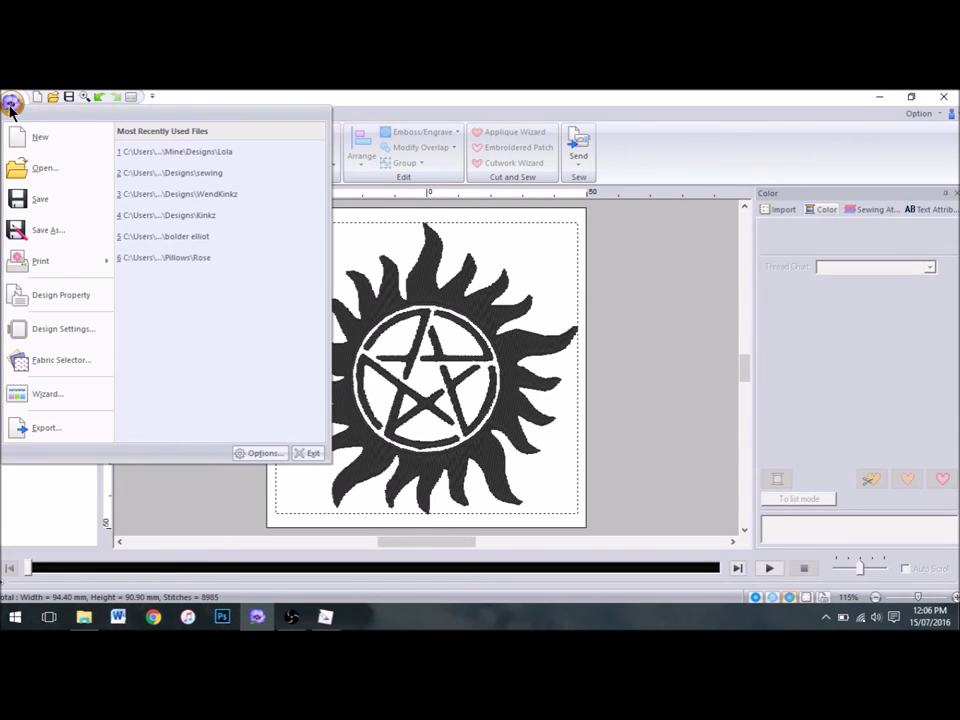
{"action": "left_click", "coordinate": [54, 229]}
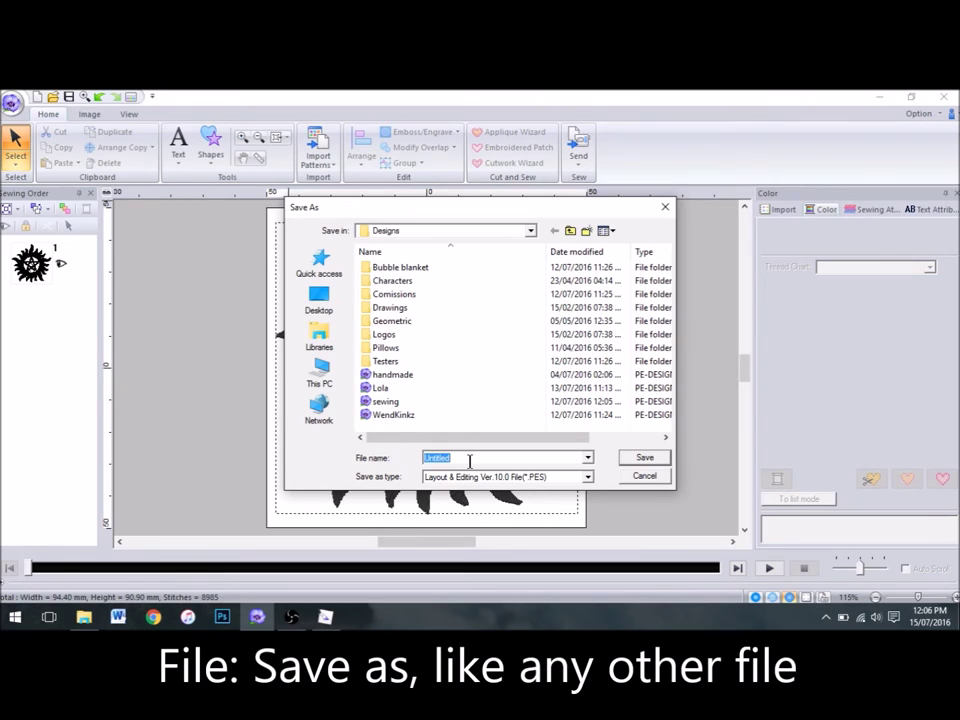
{"action": "type", "text": "Supernatural"}
{"action": "key", "text": "Return"}
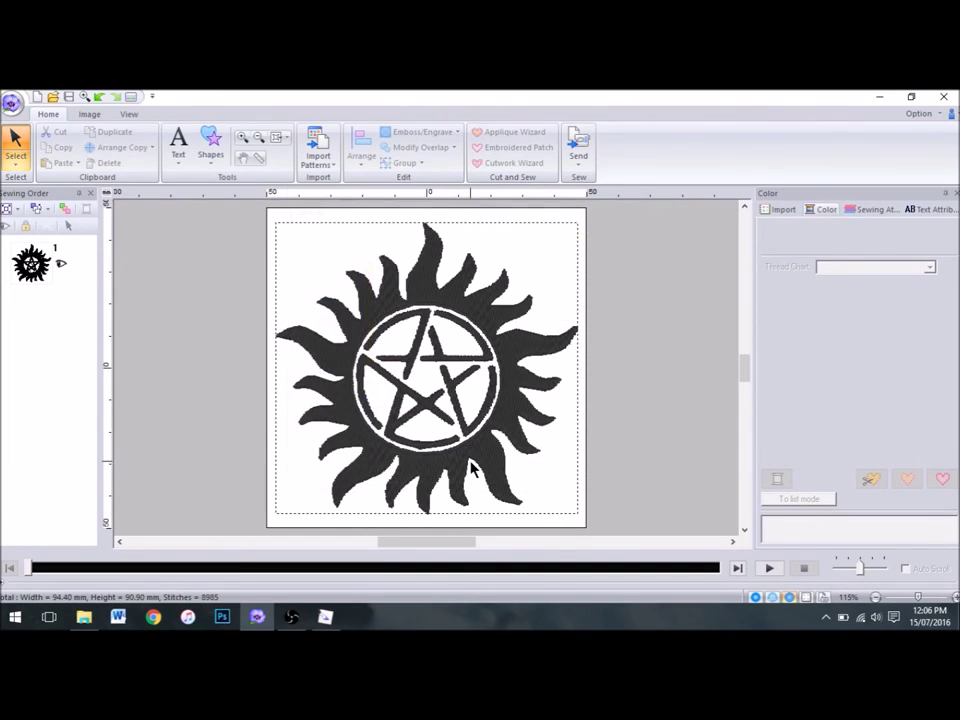
Look up the option for sending the embroidery design to USB media.
{"action": "left_click", "coordinate": [586, 164]}
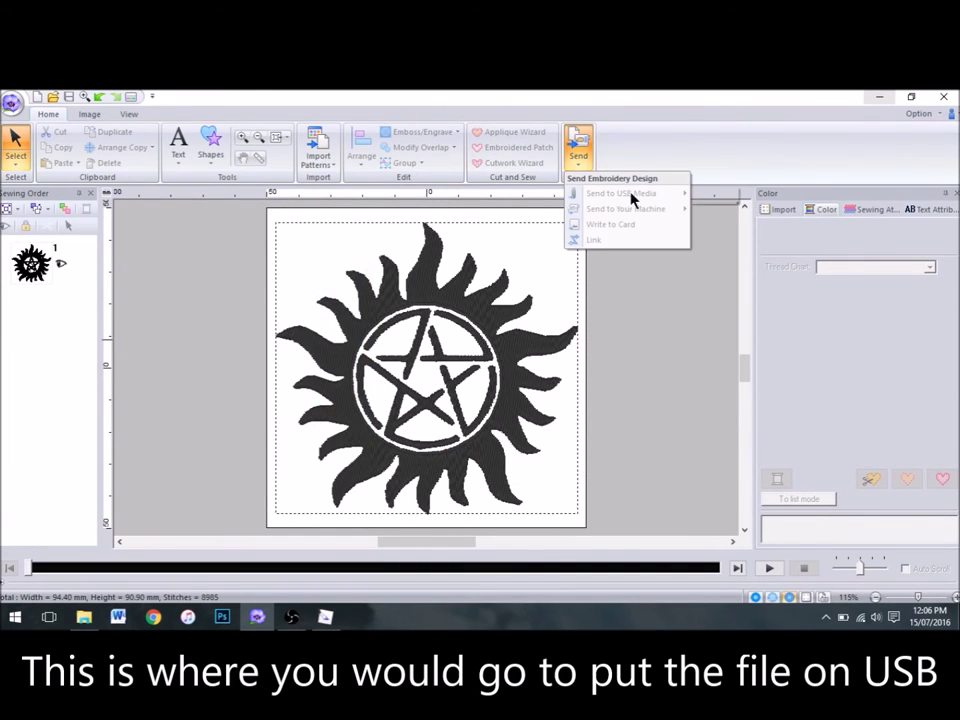
{"action": "mouse_move", "coordinate": [617, 198]}
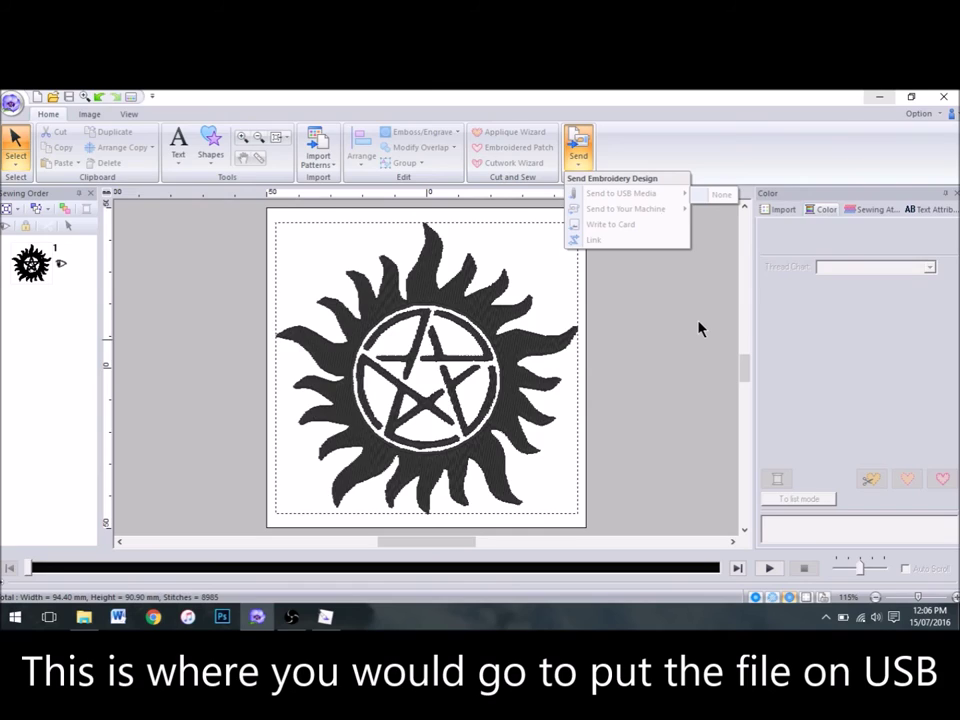